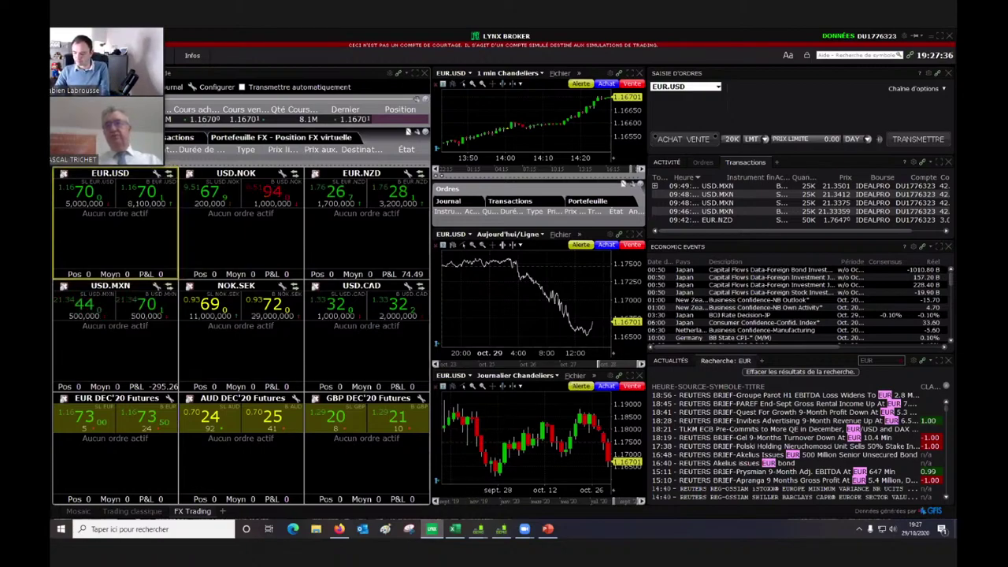
# Step: Bring the ProScreener forex ranking over the trading workspace to examine the currency pairs, and move it back out of view
pyautogui.moveTo(777, 143); pyautogui.dragTo(480, 105)
pyautogui.click(464, 116)
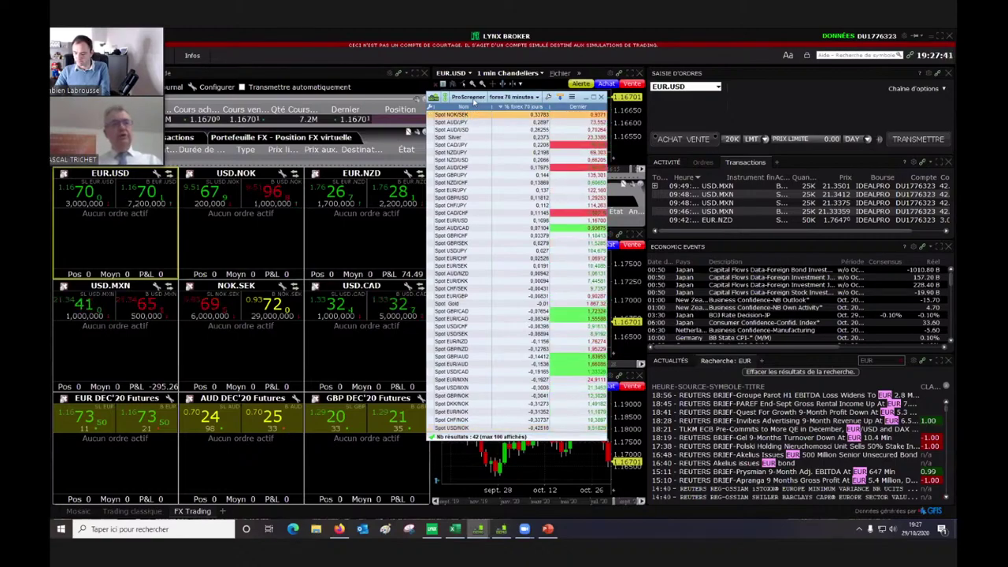
pyautogui.moveTo(474, 101); pyautogui.dragTo(877, 159)
pyautogui.click(919, 88)
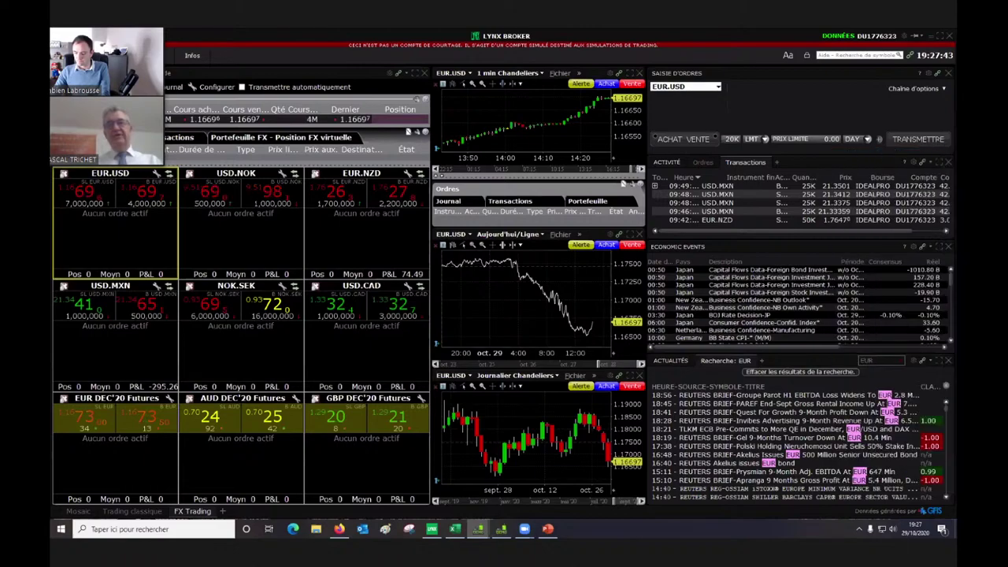
# Step: Minimise the trading platform and open the BOURSE > LYNX > rotations scalping folder in a maximised File Explorer window
pyautogui.click(931, 37)
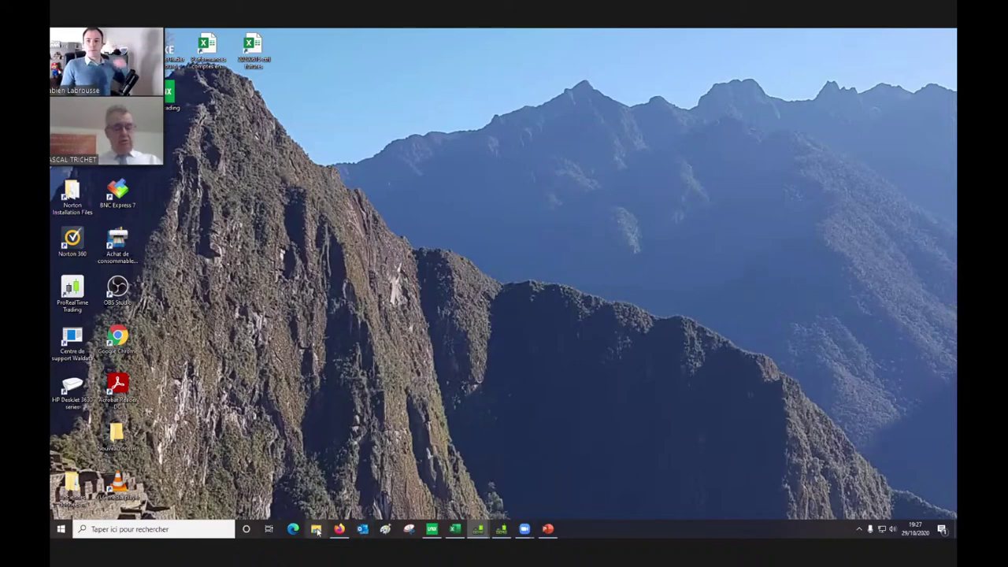
pyautogui.click(317, 529)
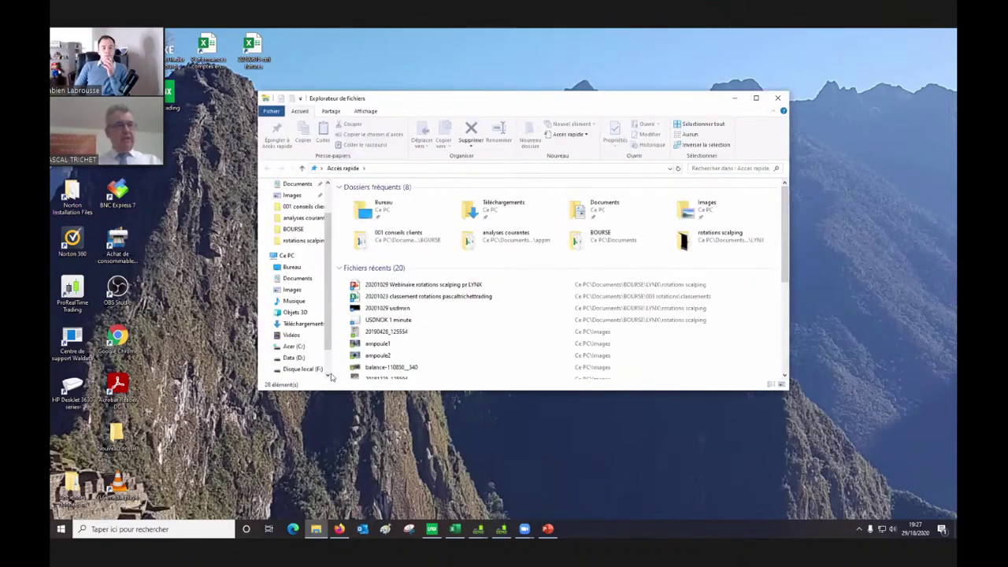
pyautogui.click(291, 228)
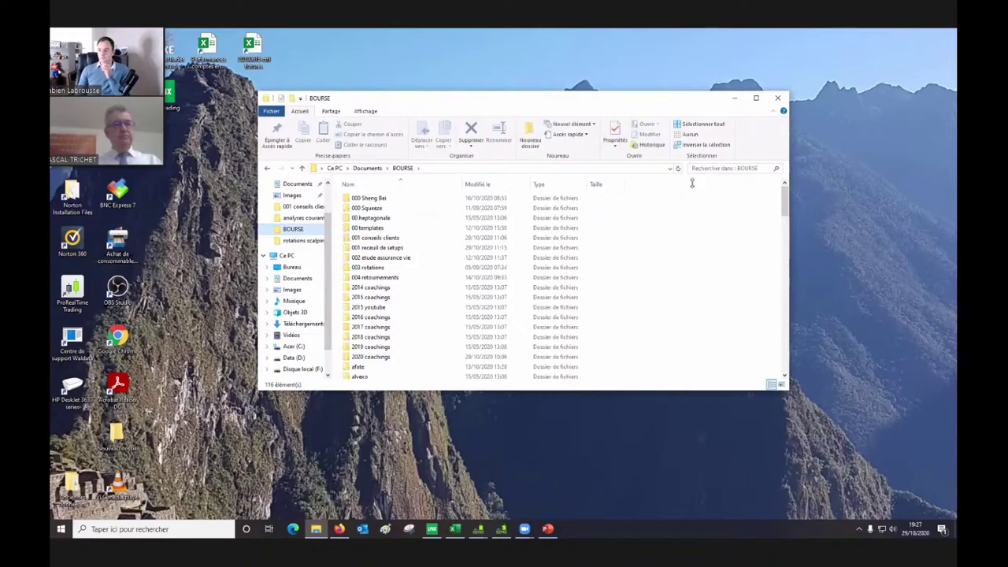
pyautogui.click(756, 99)
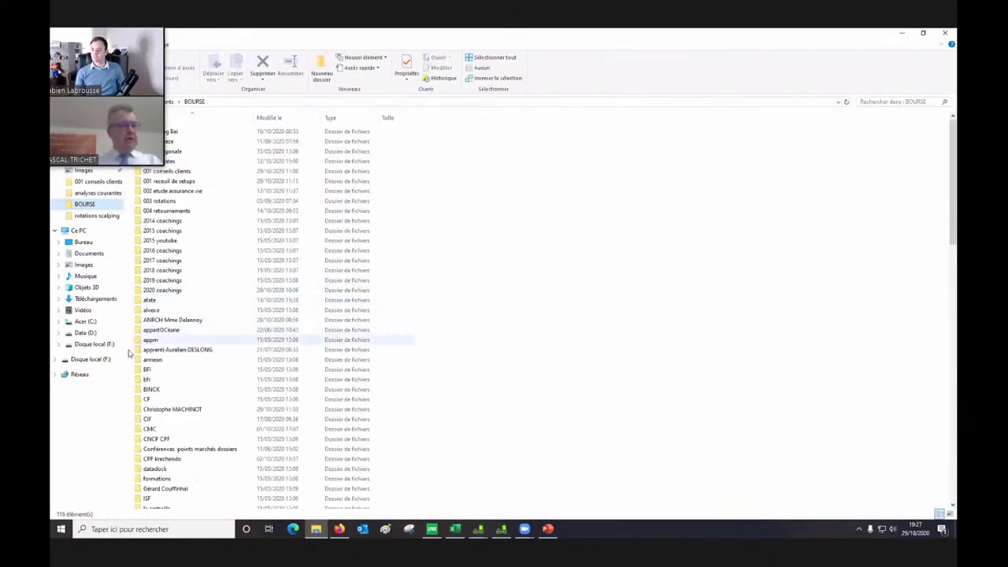
pyautogui.scroll(-1, 146, 416)
pyautogui.scroll(-1, 147, 425)
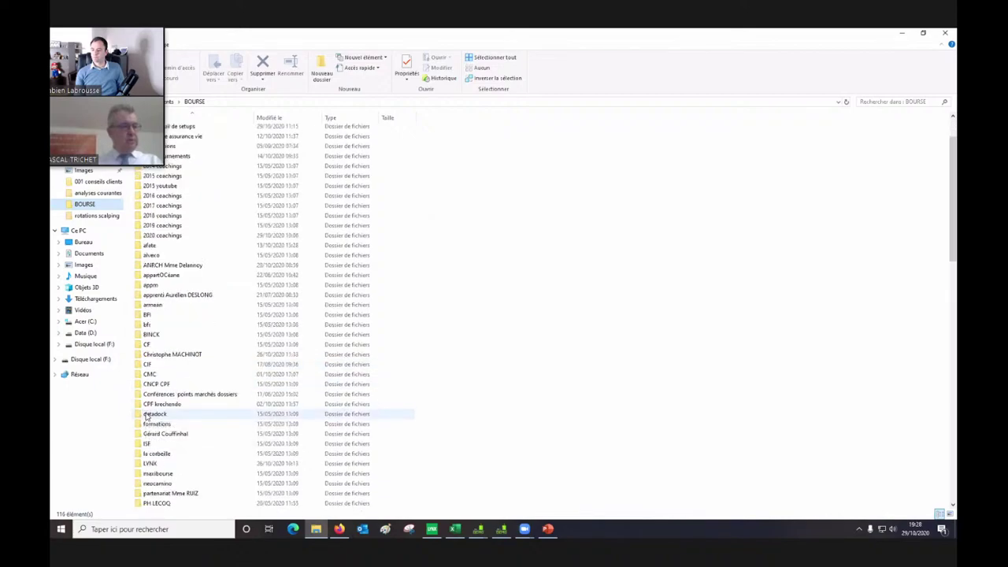
pyautogui.doubleClick(138, 466)
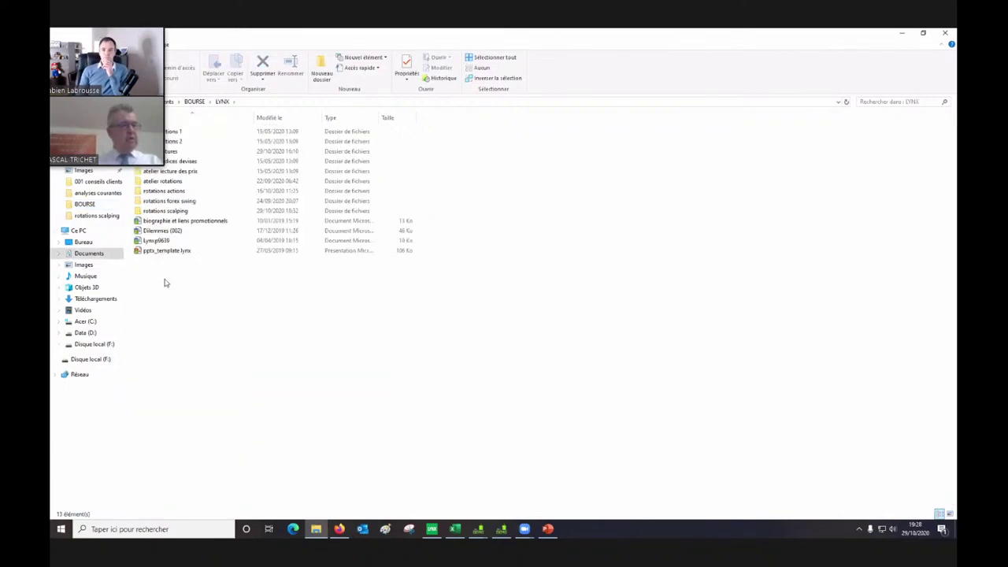
pyautogui.doubleClick(138, 212)
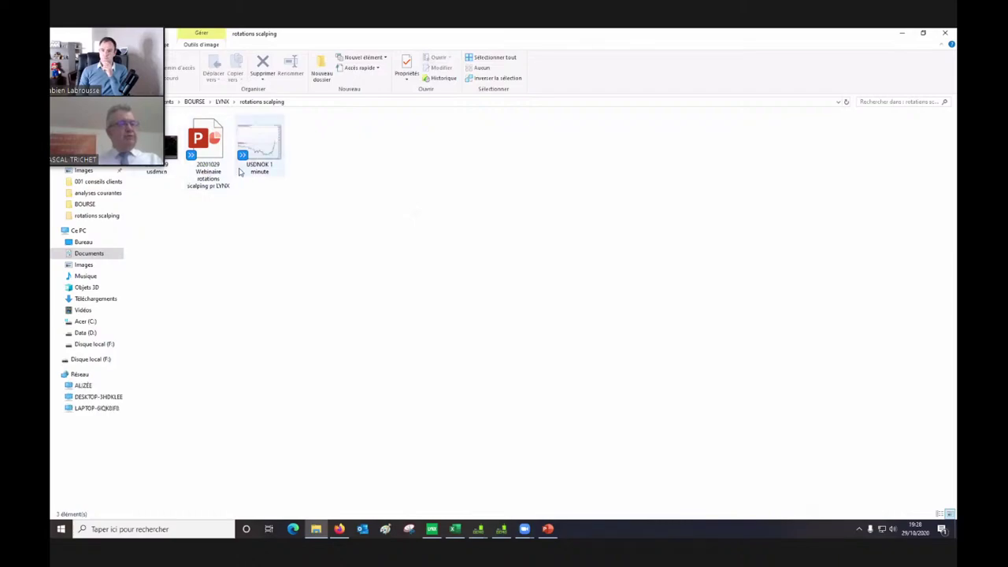
# Step: View the chart images "USDNOK 1 minute" and "20201029 usdmxn" one after the other, closing each
pyautogui.click(264, 158)
pyautogui.doubleClick(264, 158)
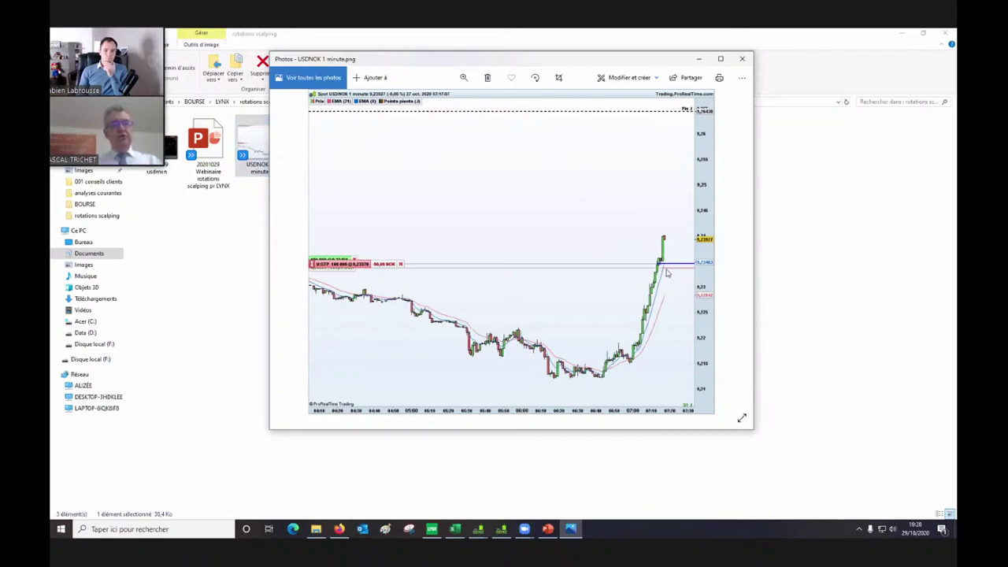
pyautogui.click(742, 60)
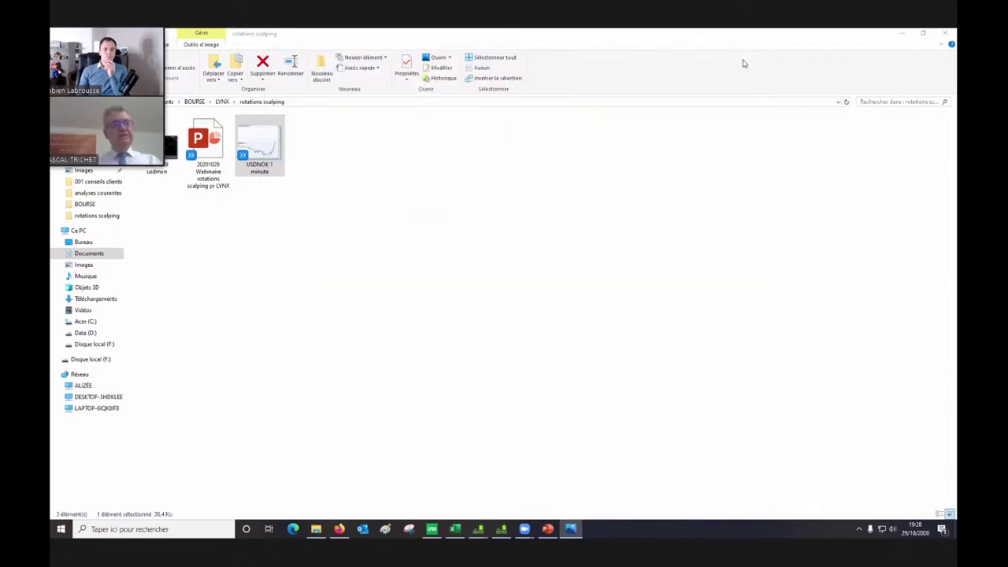
pyautogui.doubleClick(170, 159)
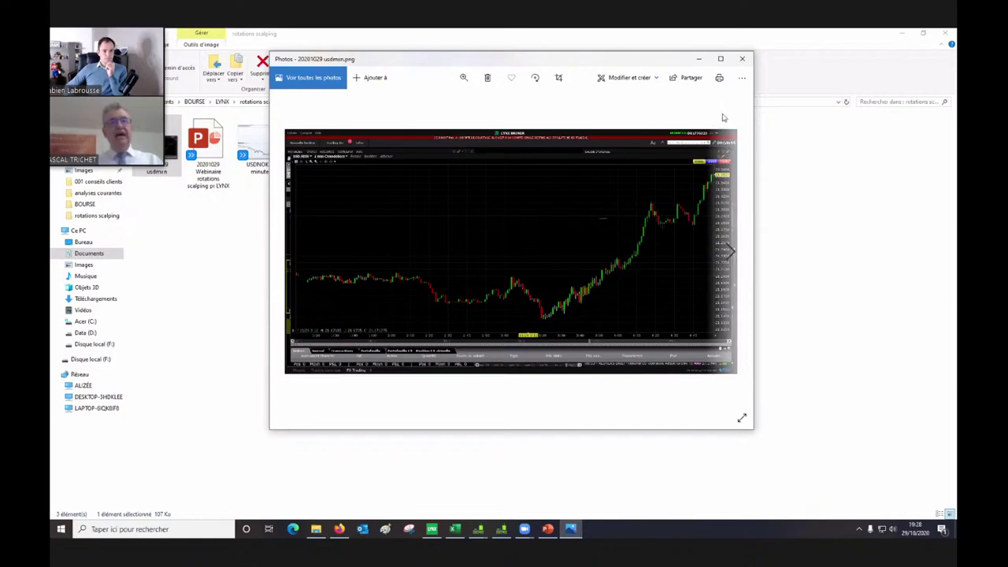
pyautogui.click(743, 61)
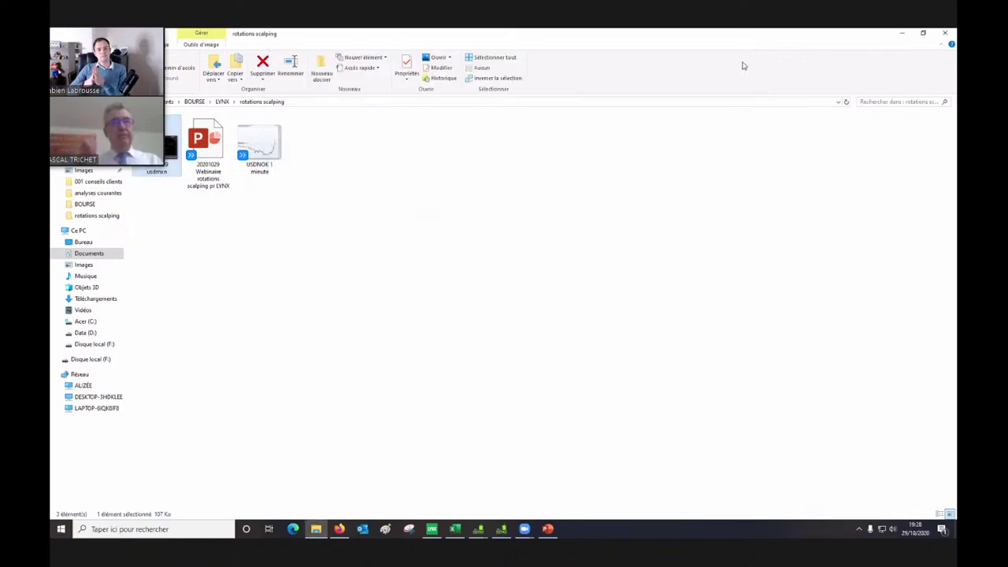
# Step: Minimise File Explorer, switch back to the LYNX trading platform and re-examine the ProScreener forex ranking before moving it away
pyautogui.click(901, 35)
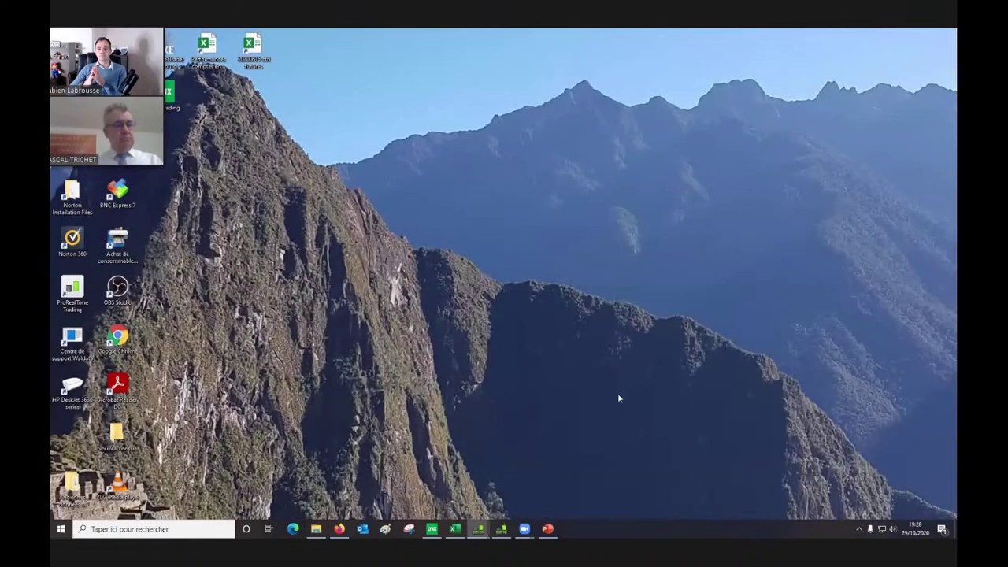
pyautogui.click(432, 530)
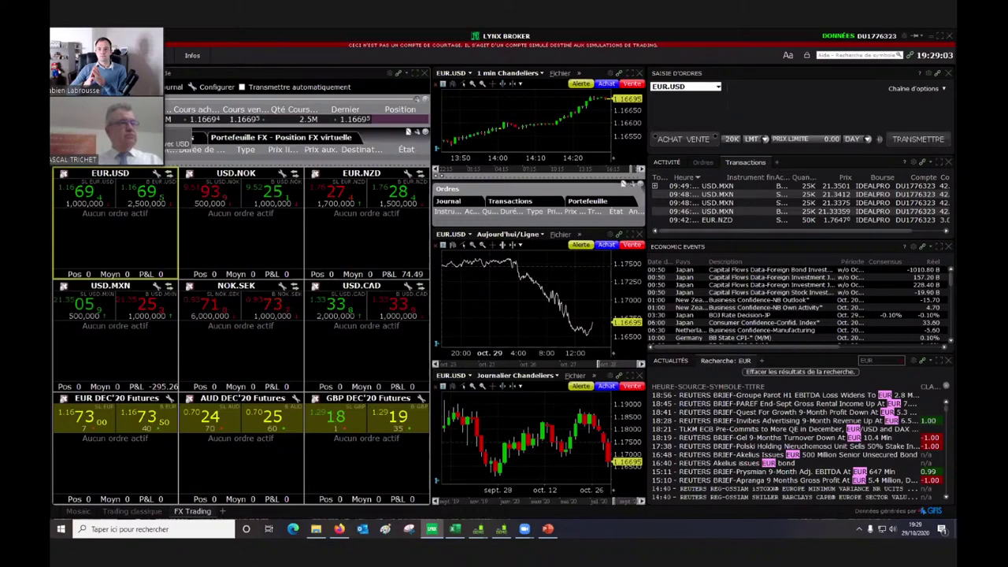
pyautogui.moveTo(956, 150); pyautogui.dragTo(520, 142)
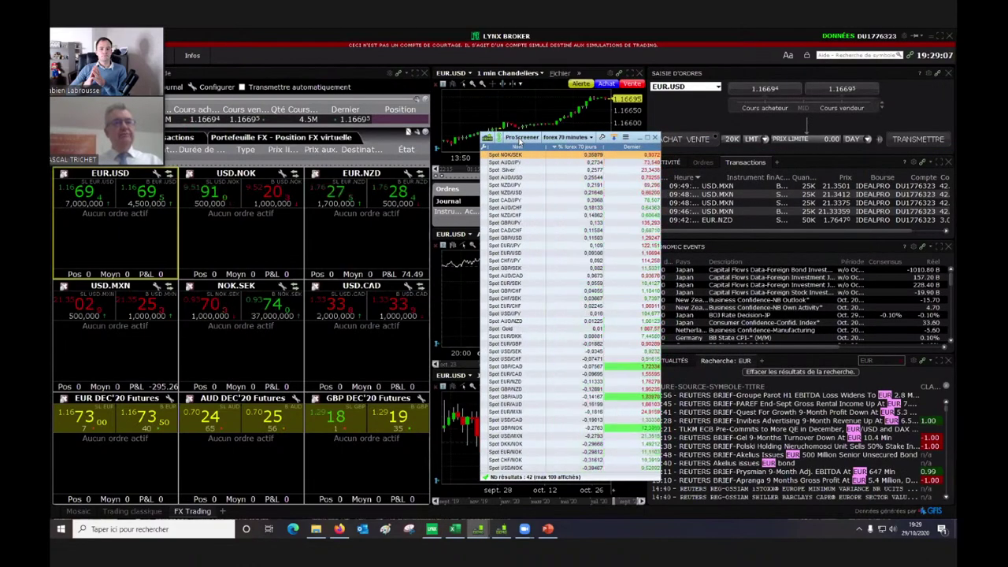
pyautogui.moveTo(520, 142); pyautogui.dragTo(977, 144)
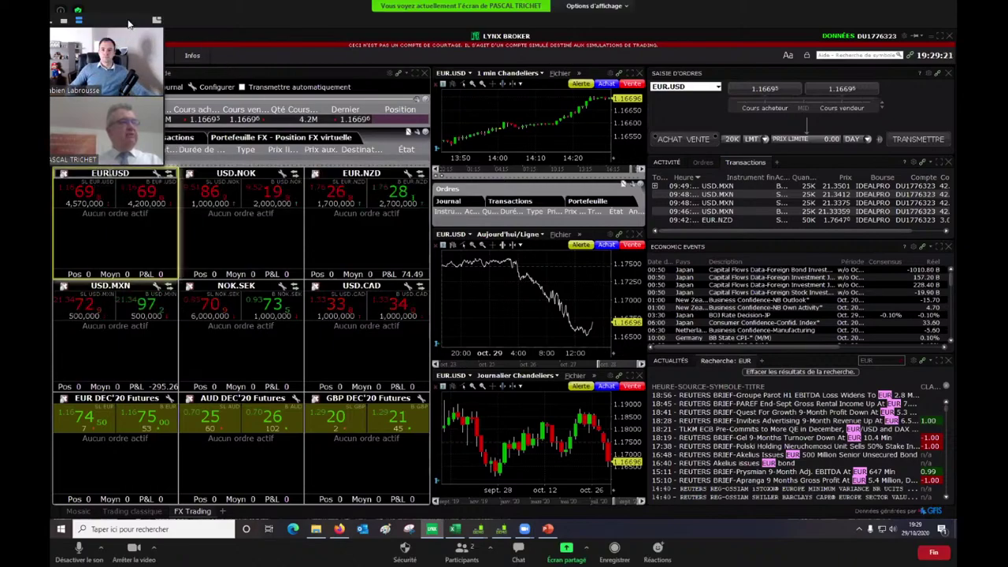
# Step: Replace EUR.USD with the NOK.SEK cash contract on IDEALPRO in the first FXTrader quote tile and load it into the linked charts
pyautogui.moveTo(131, 28); pyautogui.dragTo(132, 505)
pyautogui.click(110, 172)
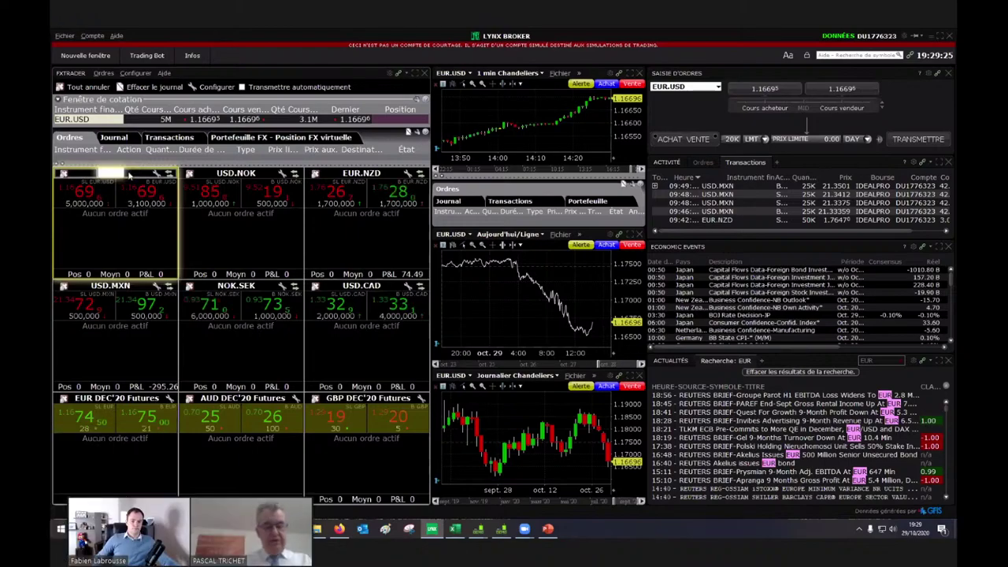
pyautogui.write('NOK.S')
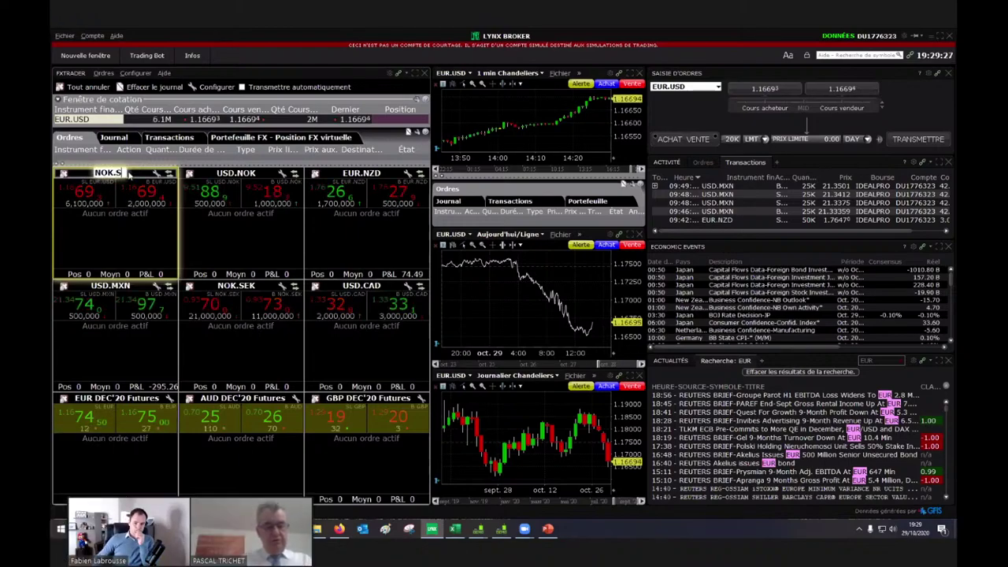
pyautogui.write('EK')
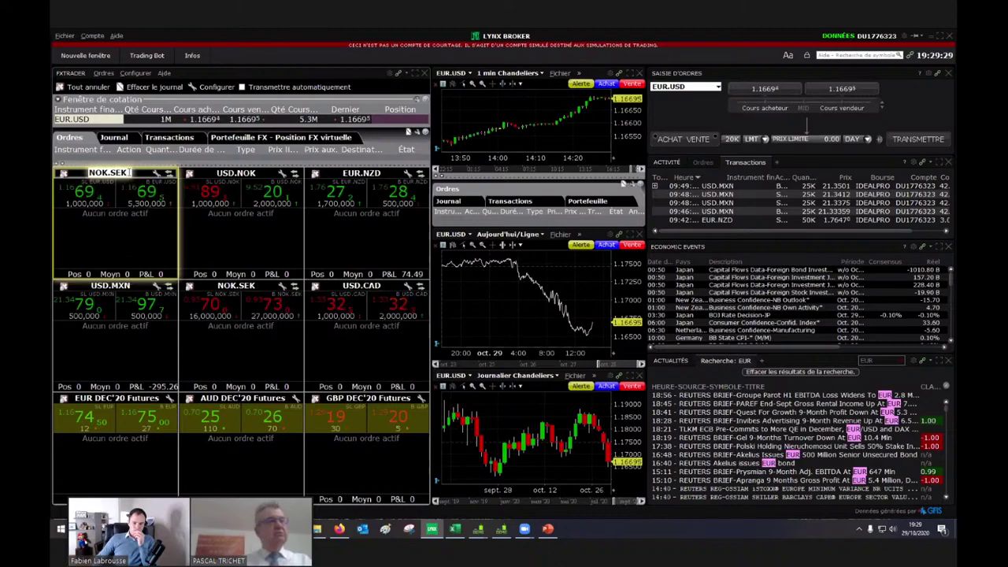
pyautogui.press('Return')
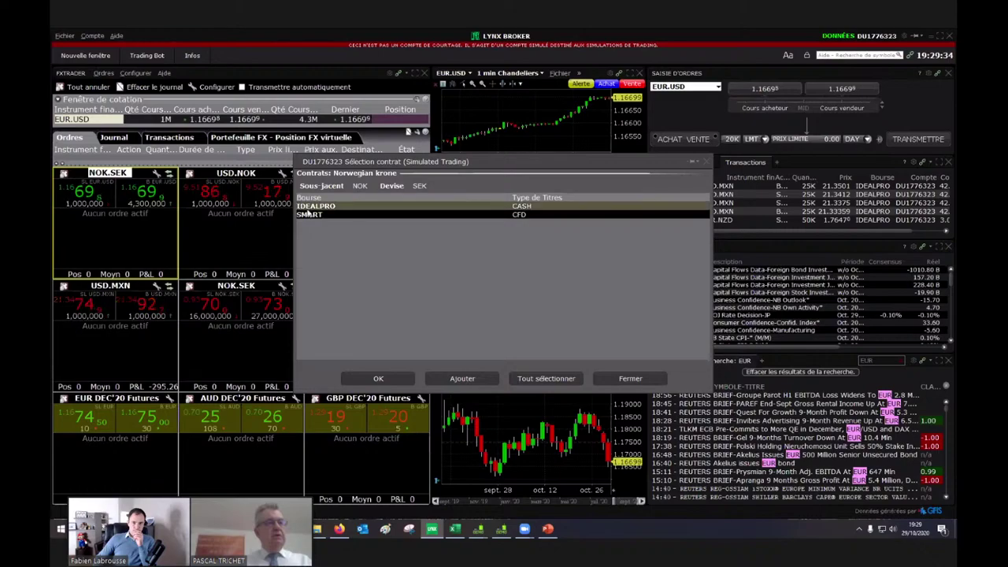
pyautogui.click(398, 381)
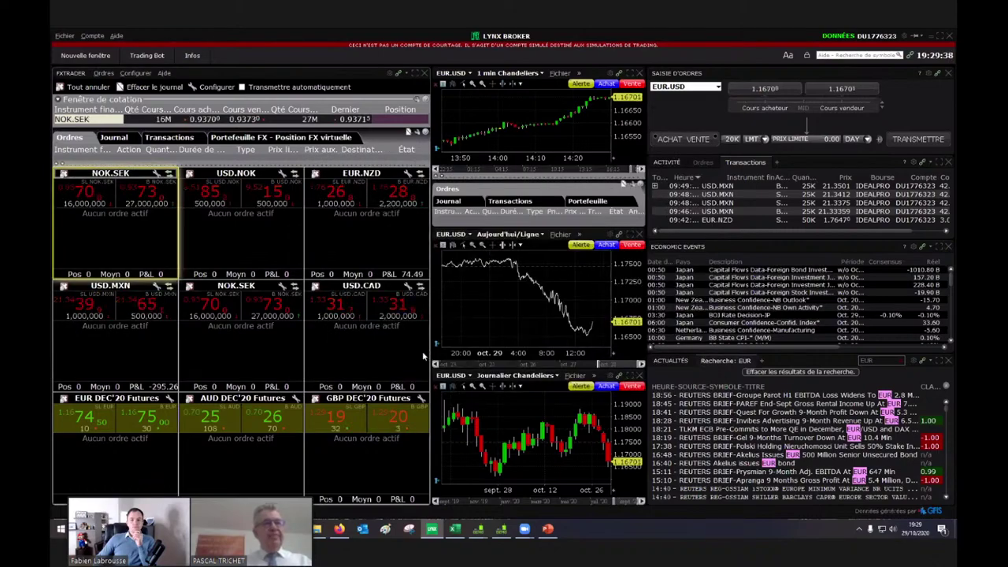
pyautogui.click(144, 249)
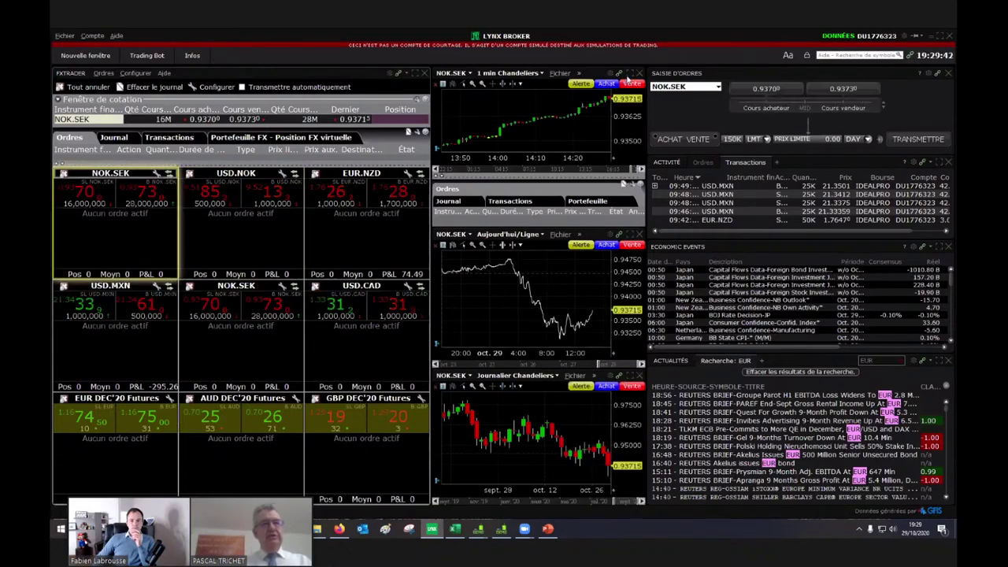
# Step: Enlarge the 1-minute NOK.SEK candlestick chart to examine its price movement, and restore it to its normal size
pyautogui.click(631, 74)
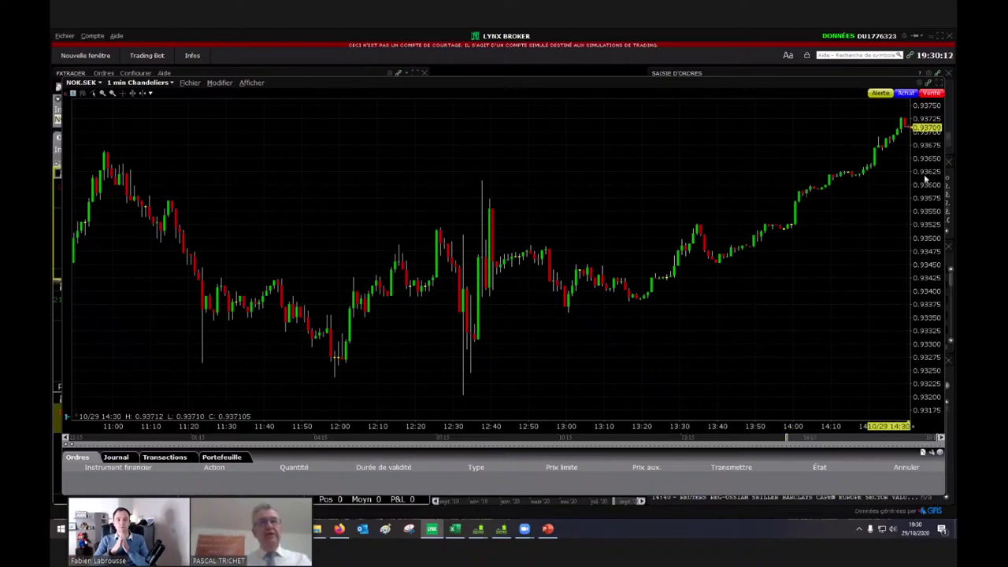
pyautogui.click(942, 40)
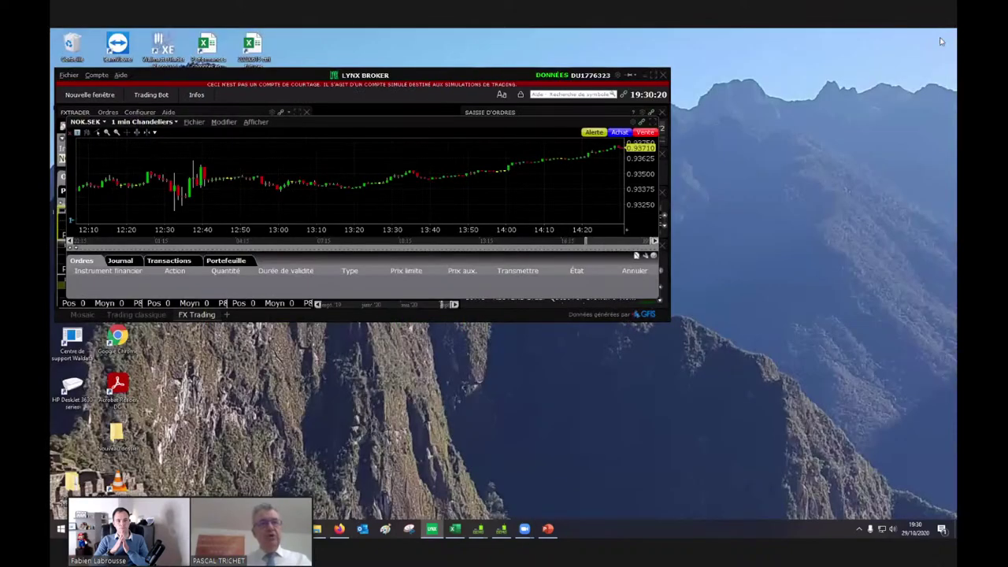
pyautogui.click(654, 76)
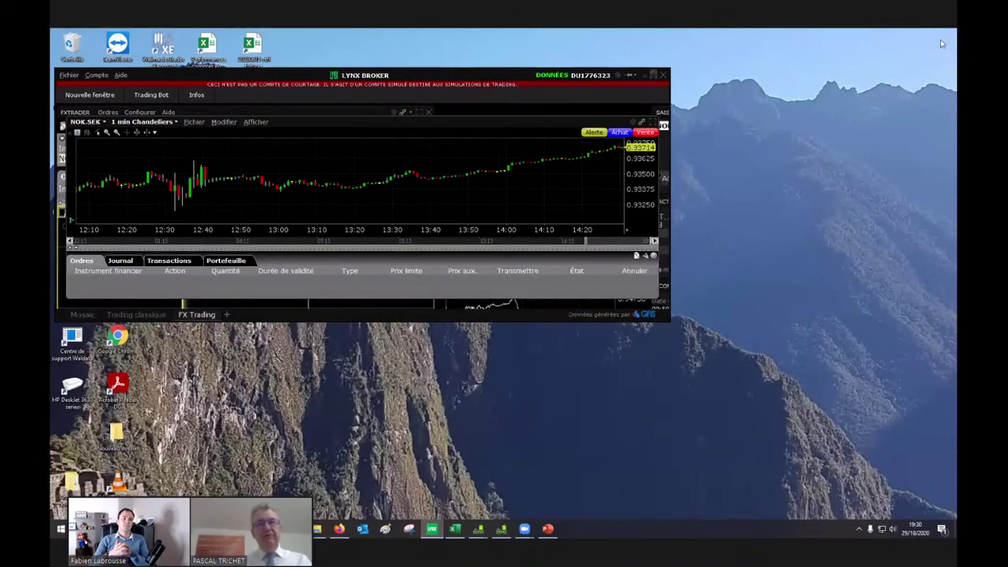
pyautogui.click(941, 37)
pyautogui.click(654, 77)
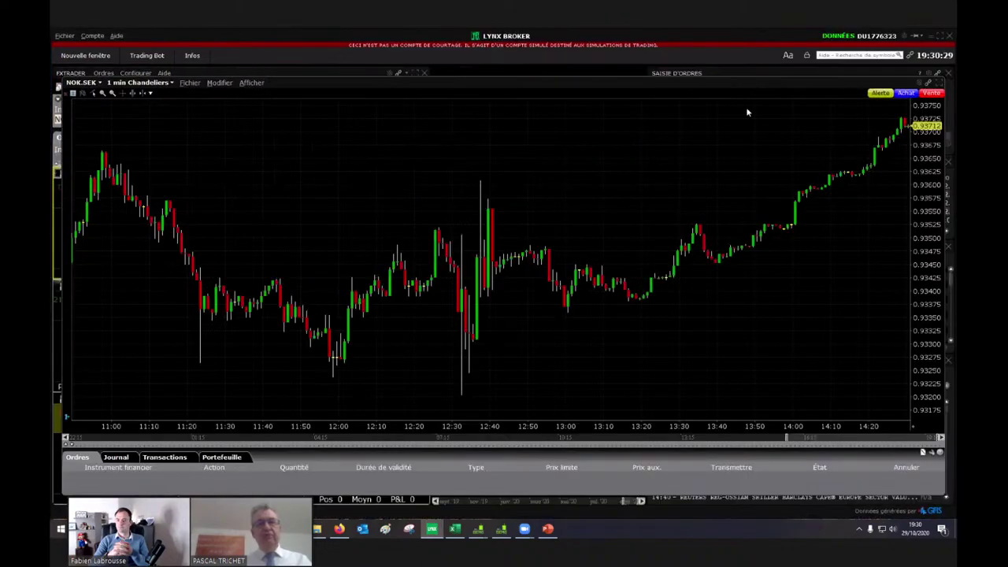
pyautogui.click(938, 83)
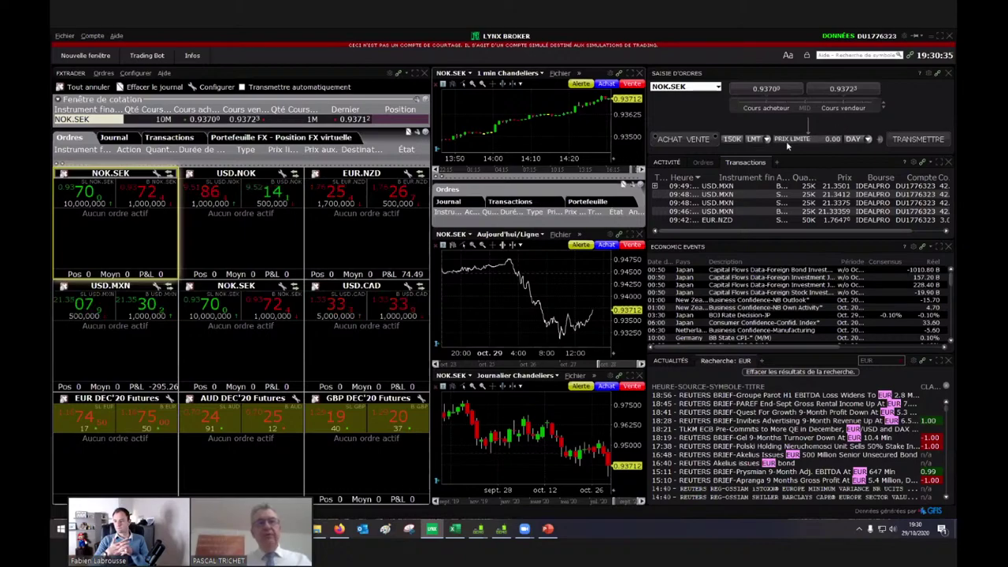
# Step: Set the NOK.SEK order to type MKT with a quantity of 25000
pyautogui.click(766, 139)
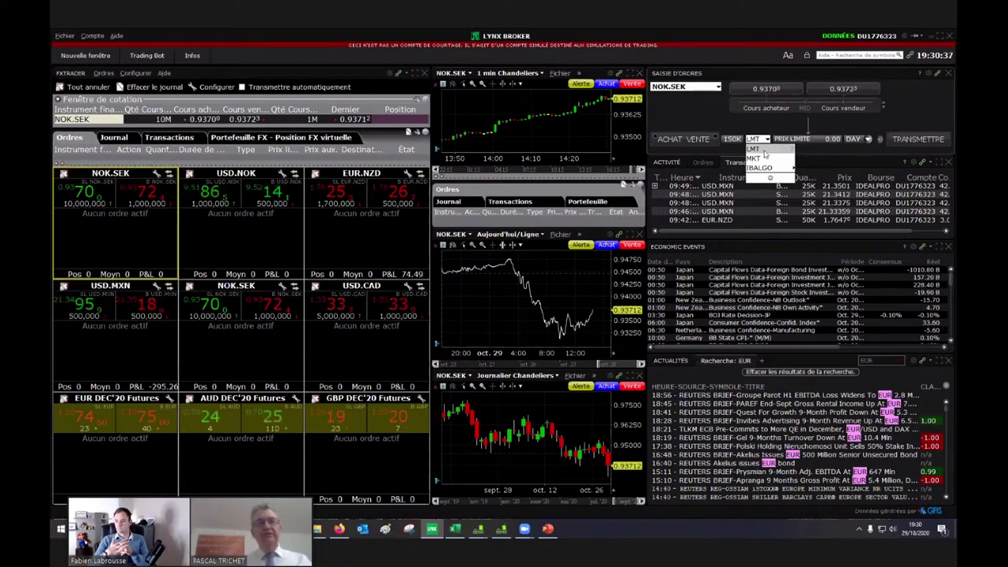
pyautogui.click(762, 158)
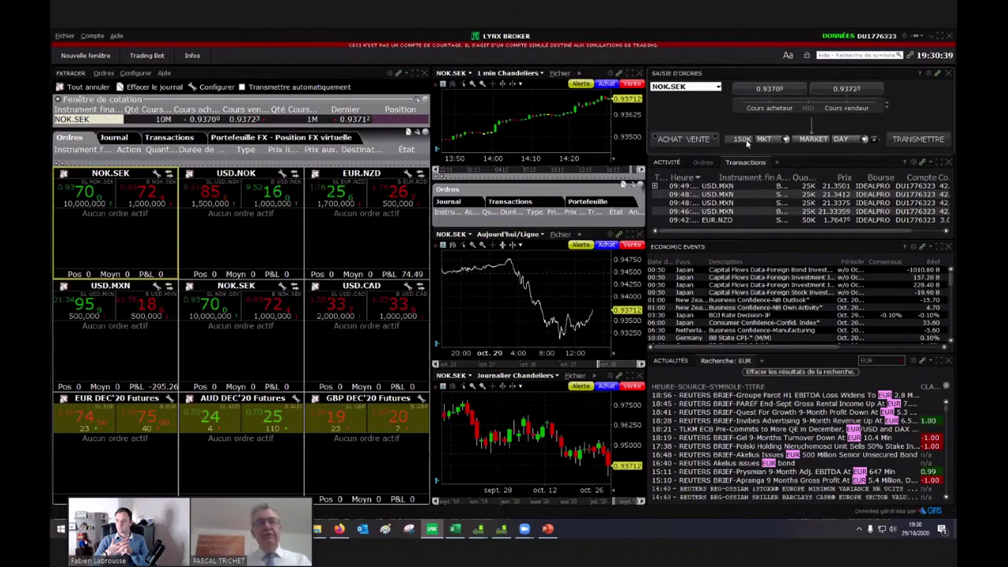
pyautogui.click(742, 139)
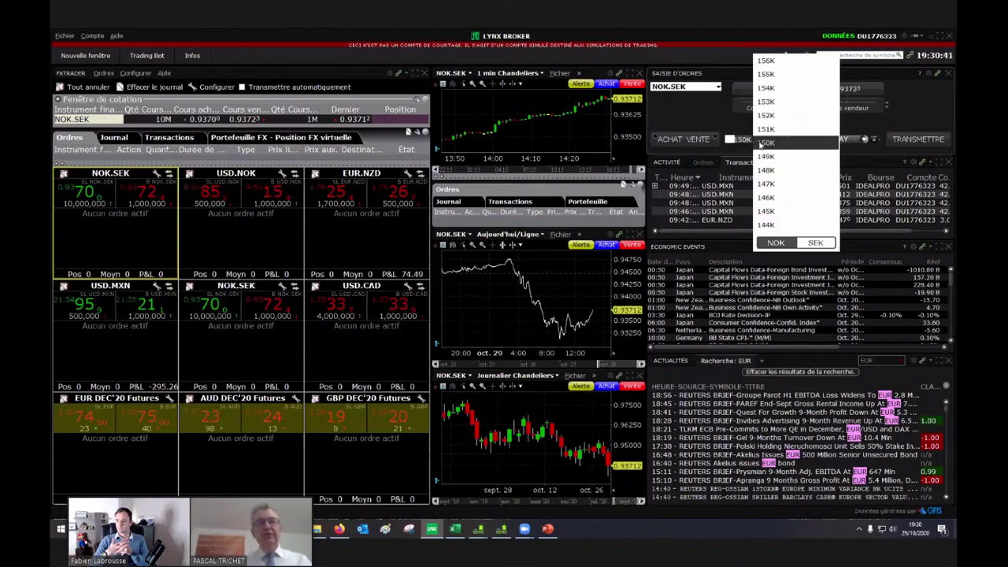
pyautogui.write('25000')
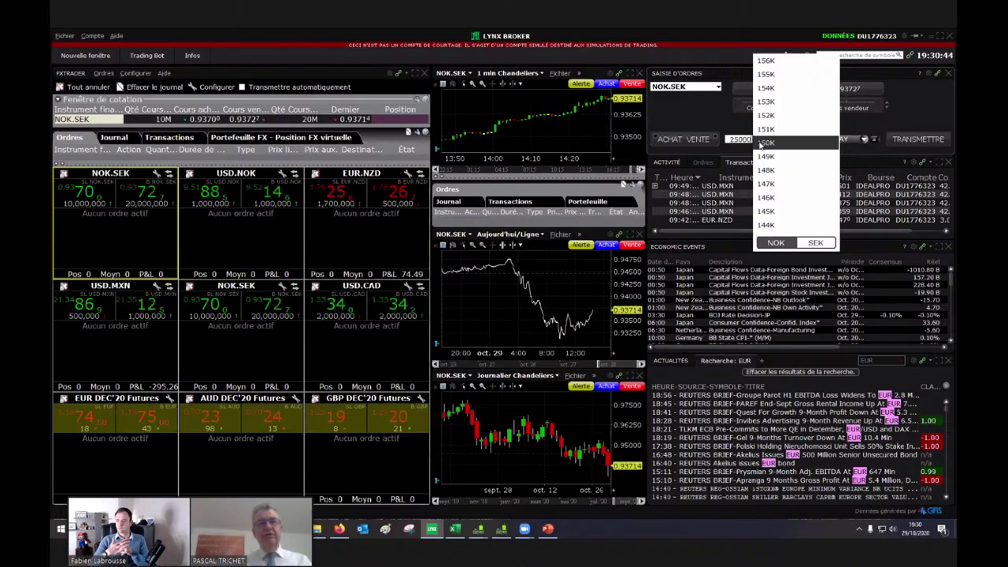
pyautogui.press('Return')
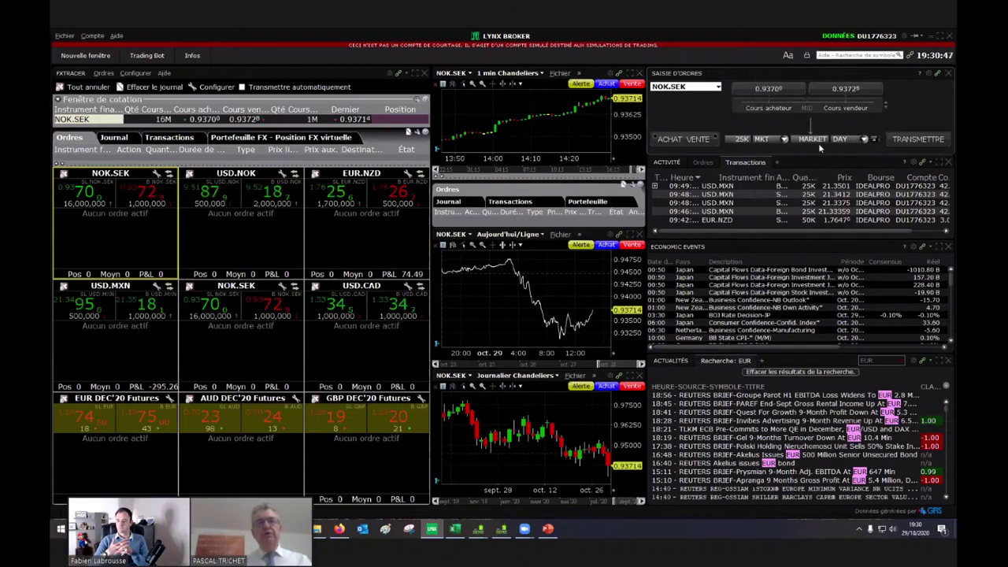
# Step: Set the NOK.SEK order to buy and attach a stop-loss order to it
pyautogui.click(664, 141)
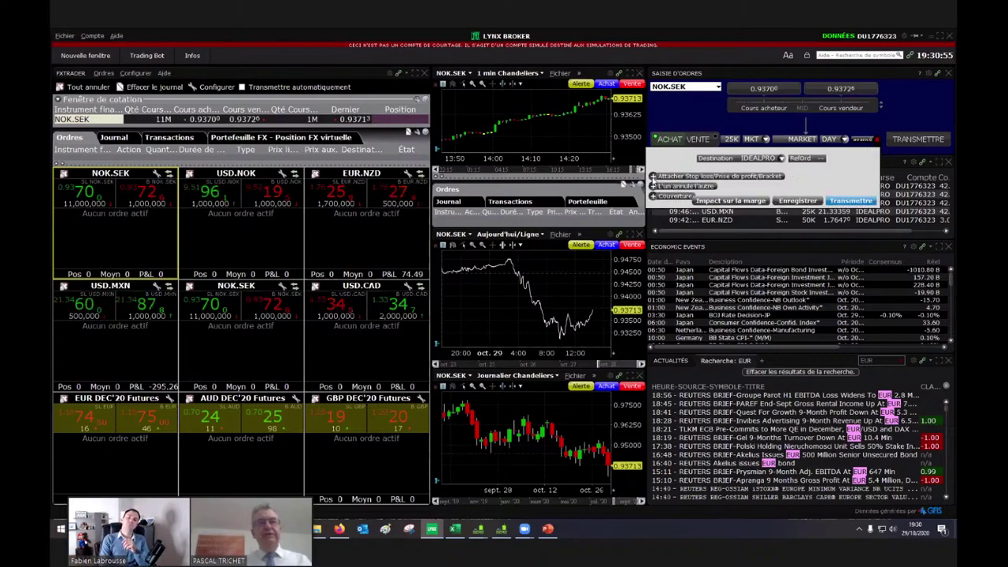
pyautogui.click(653, 176)
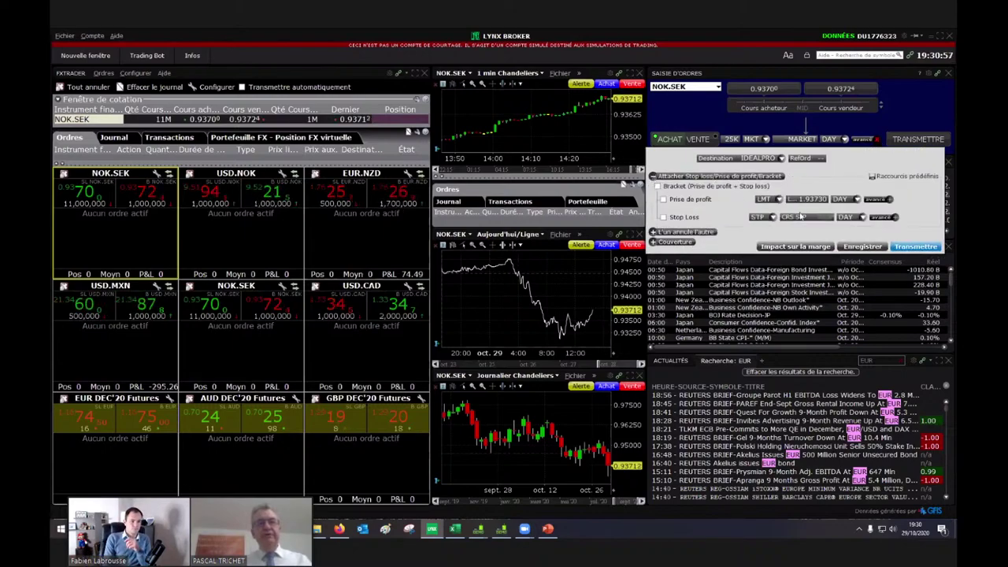
pyautogui.click(664, 218)
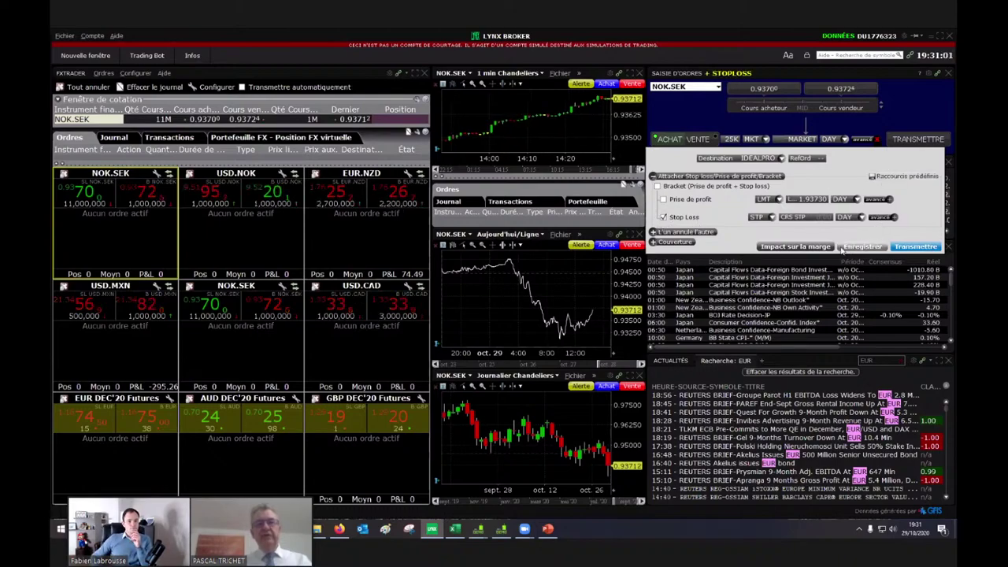
pyautogui.click(875, 140)
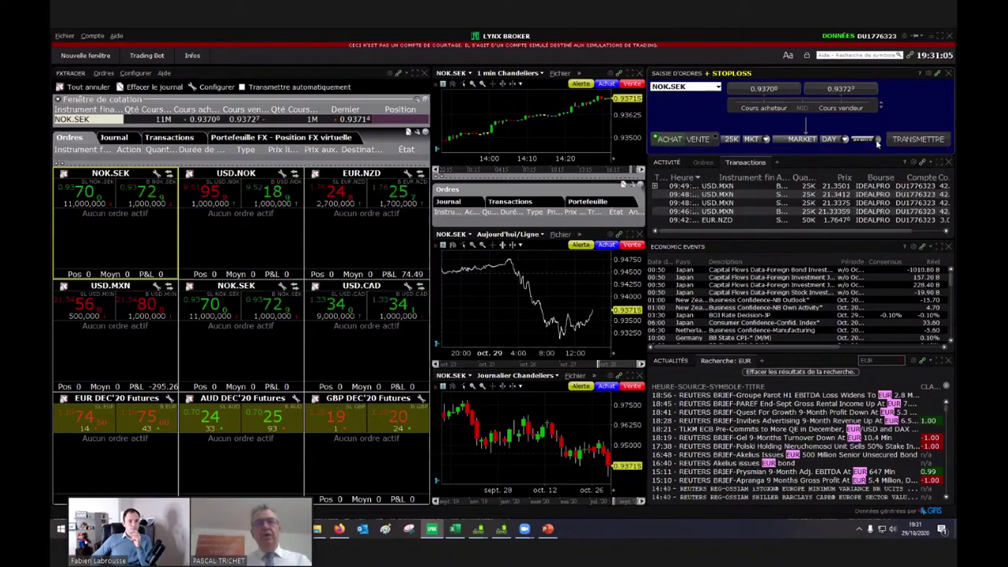
# Step: Review the attached stop-loss order's advanced destination and reference settings
pyautogui.click(876, 140)
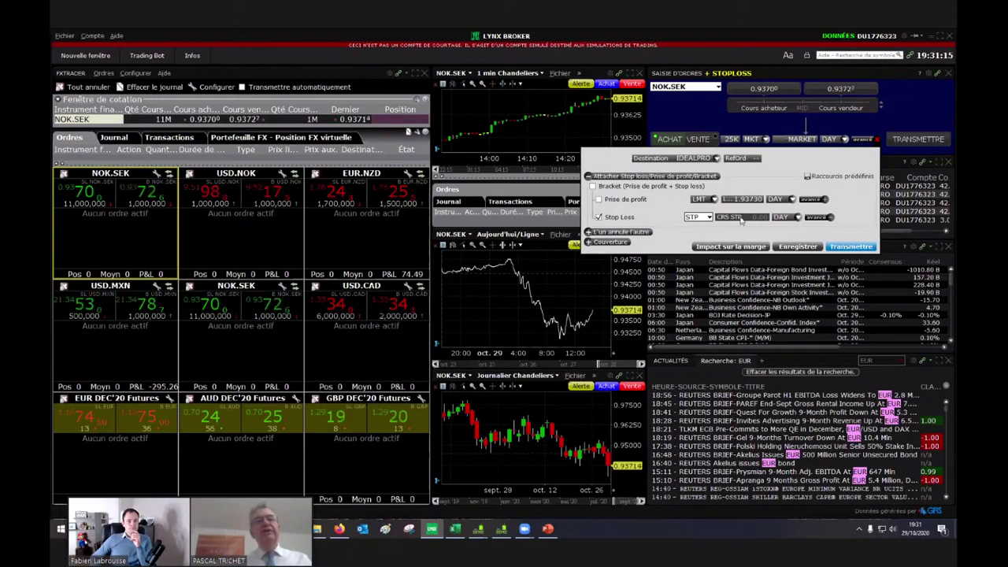
pyautogui.click(820, 218)
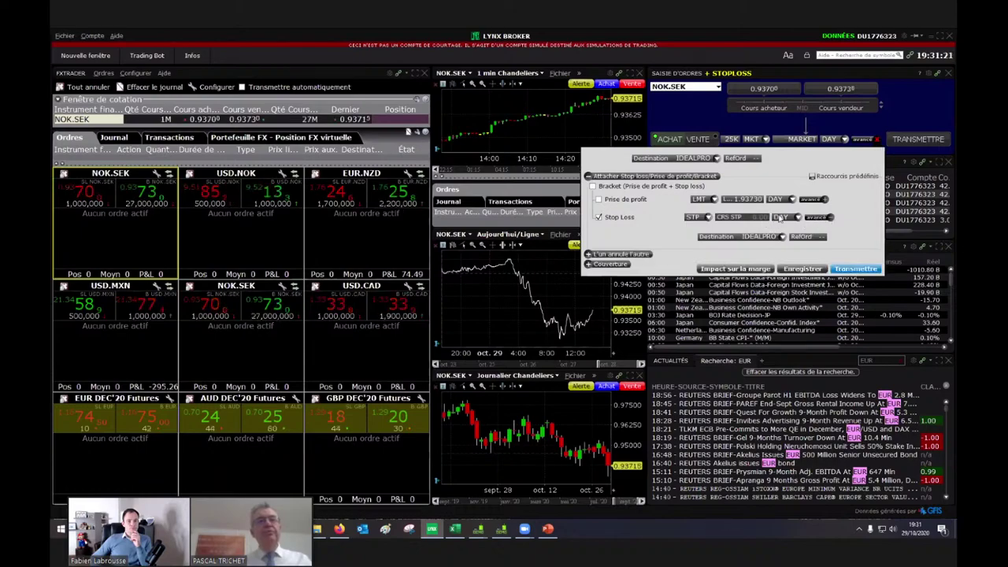
pyautogui.click(877, 140)
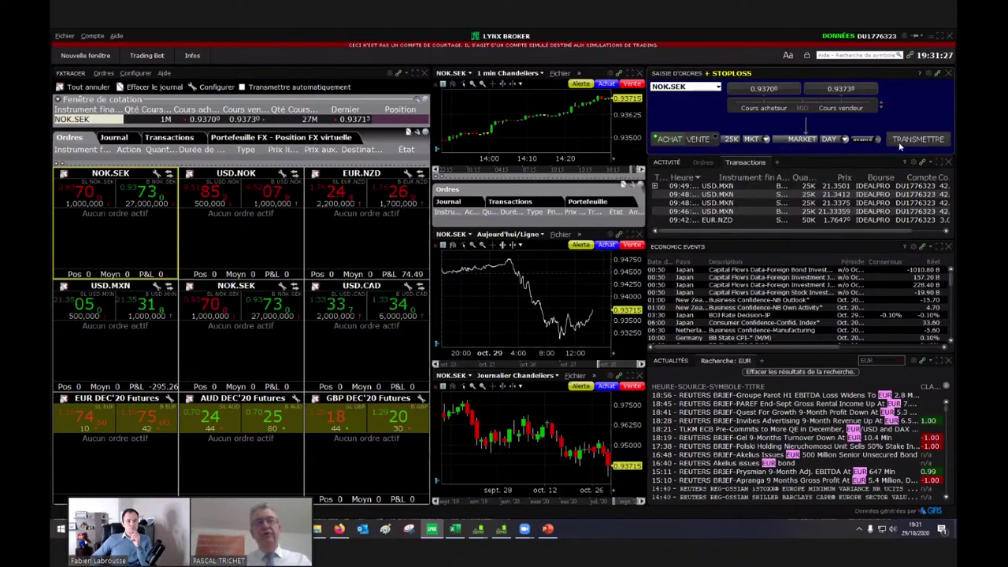
# Step: Set the stop-loss order's validity to GTC and its order type to STP
pyautogui.click(879, 140)
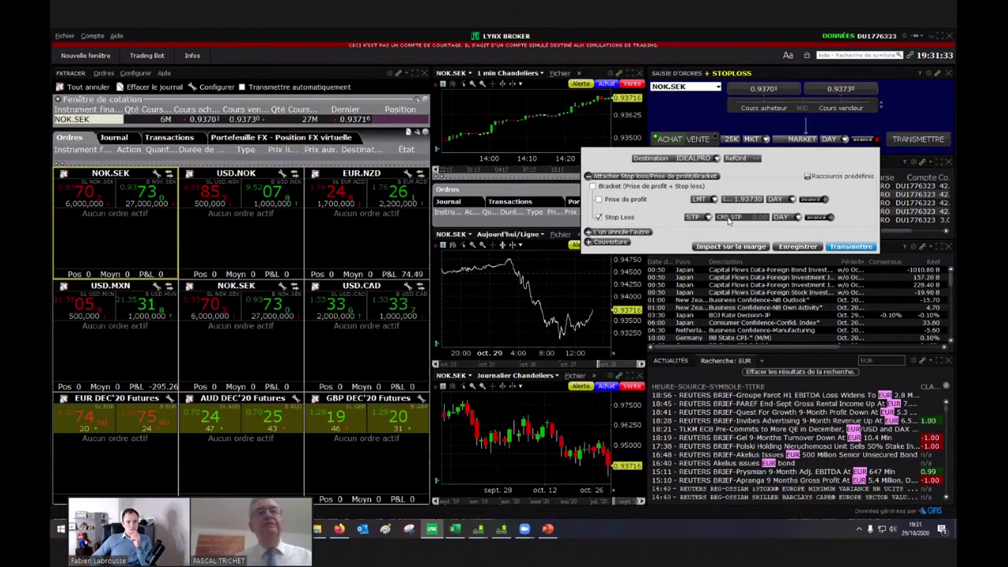
pyautogui.click(797, 218)
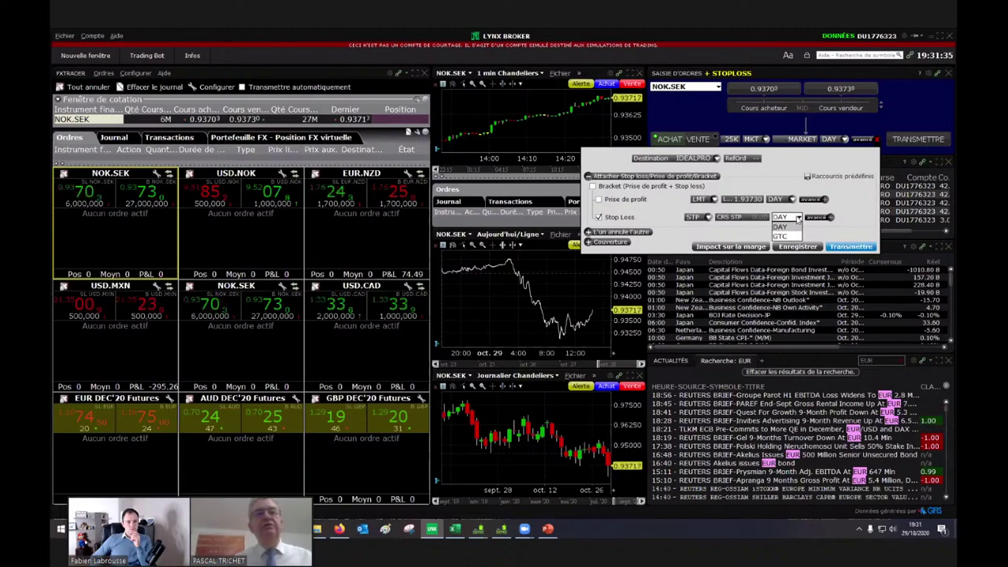
pyautogui.click(782, 236)
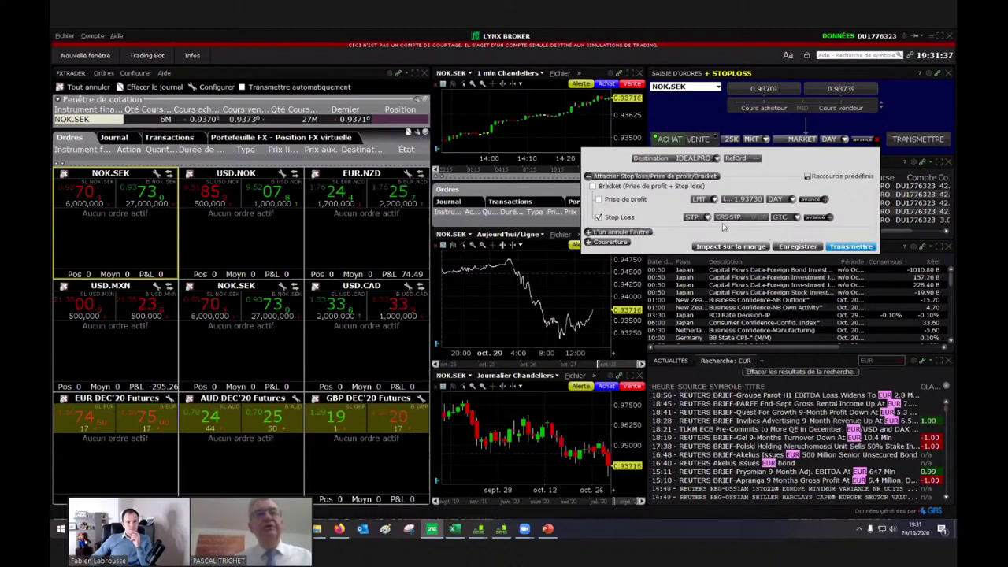
pyautogui.click(707, 218)
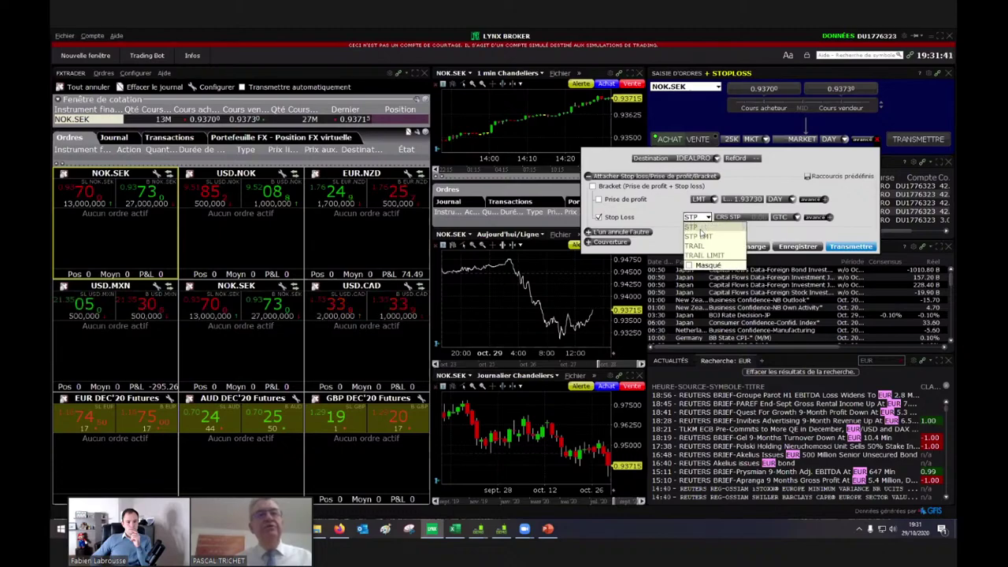
pyautogui.click(701, 227)
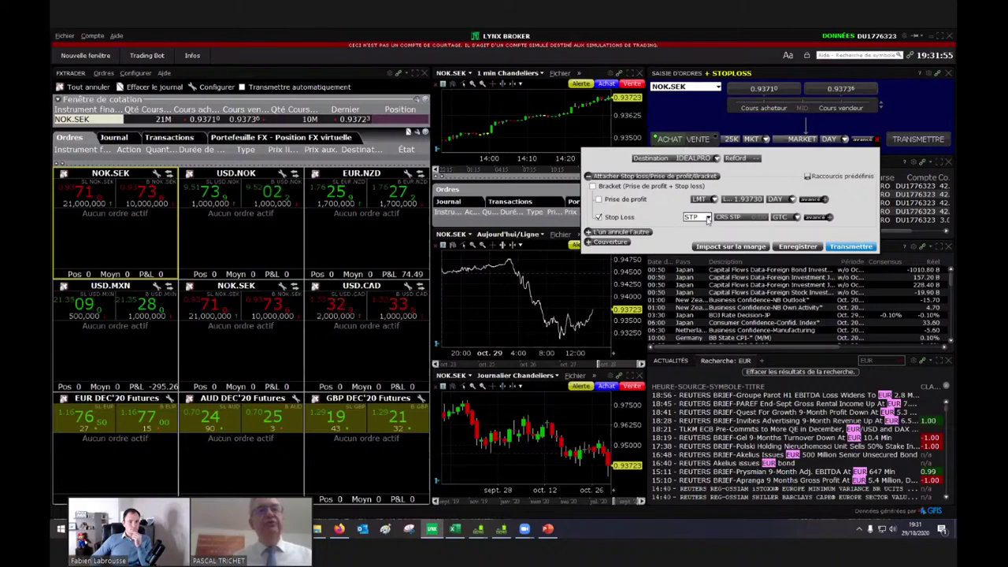
pyautogui.click(708, 219)
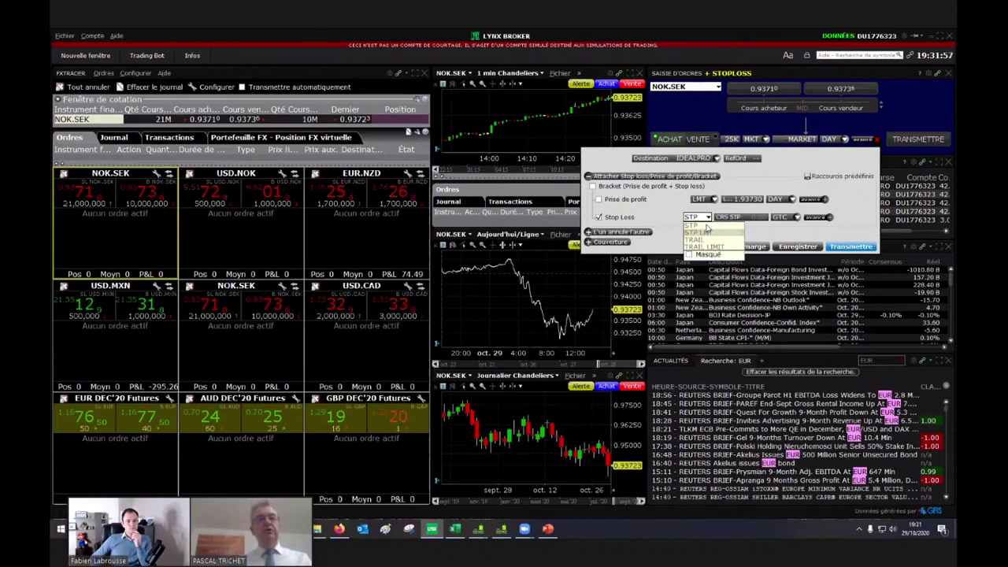
# Step: Try to transmit the order, and set the stop-loss trigger price to 0.93625
pyautogui.click(841, 248)
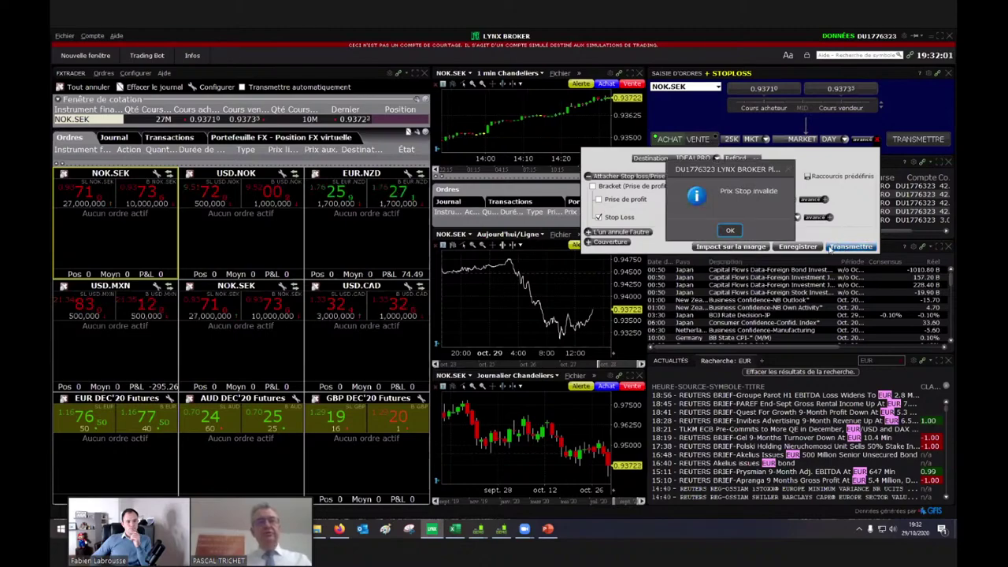
pyautogui.click(731, 231)
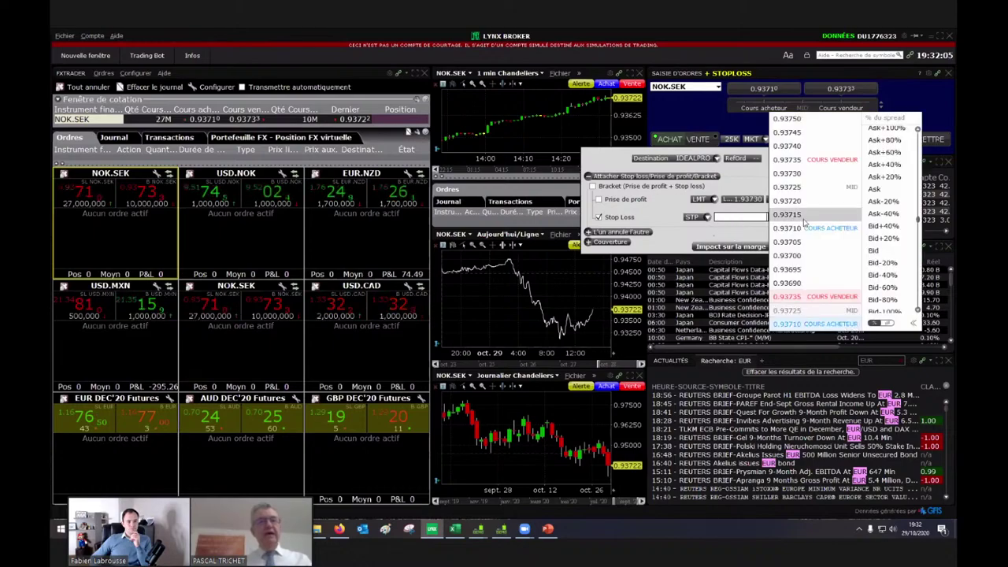
pyautogui.scroll(-15, 804, 223)
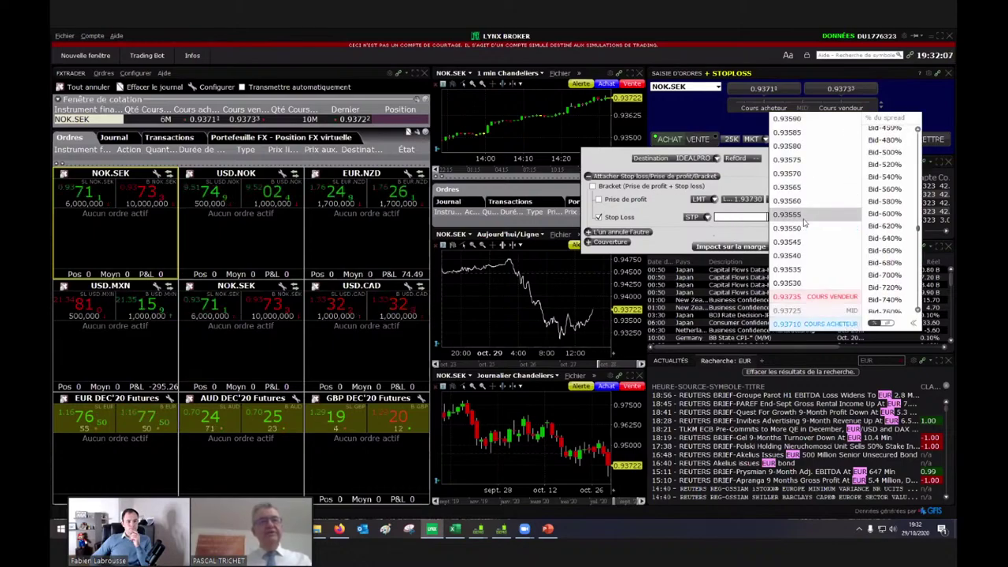
pyautogui.scroll(1, 804, 223)
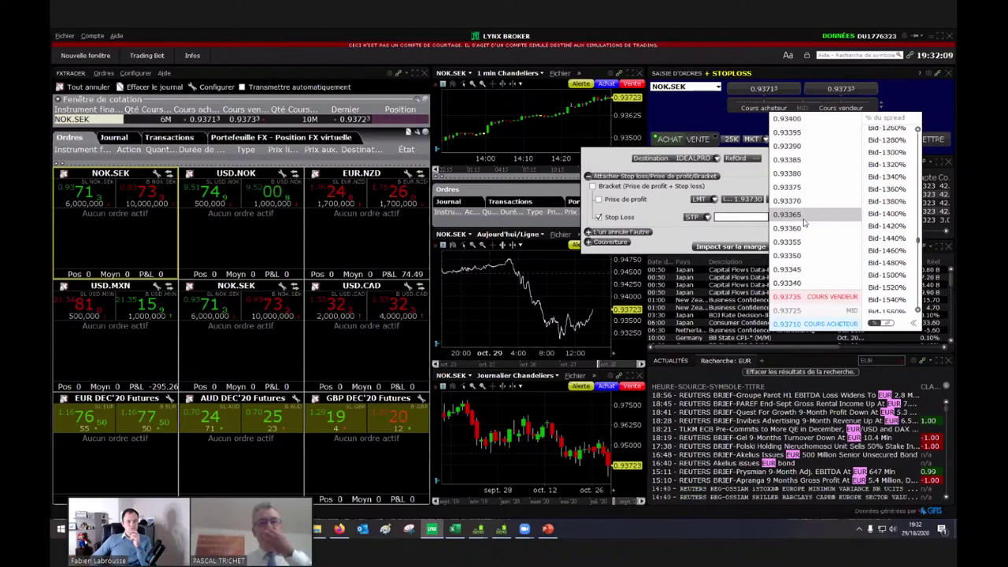
pyautogui.scroll(8, 805, 223)
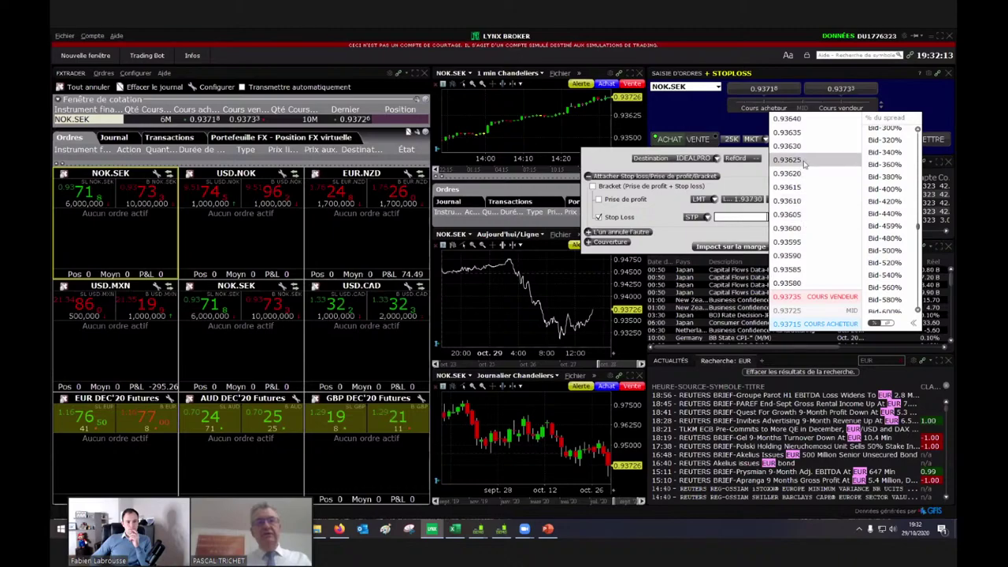
pyautogui.click(804, 160)
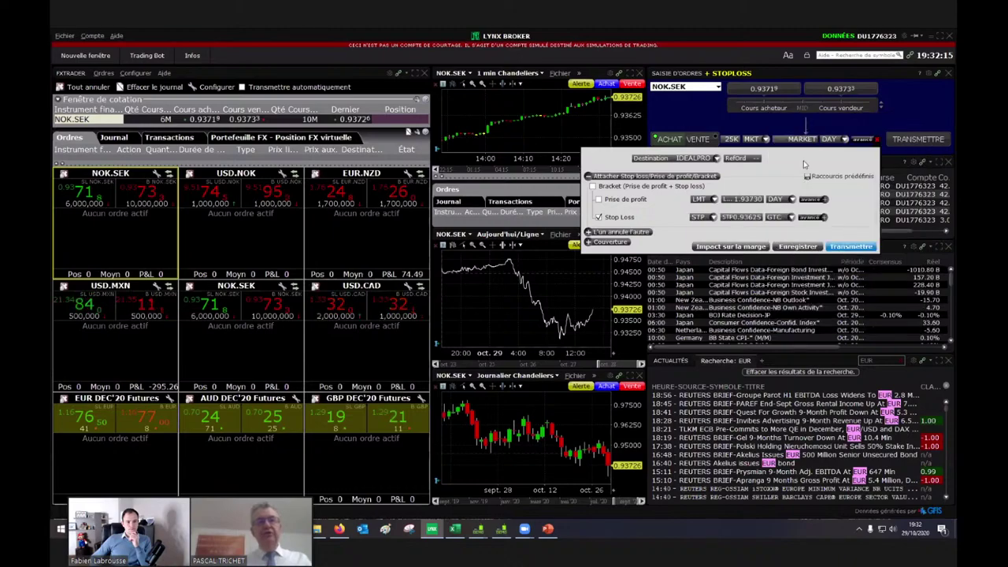
# Step: Transmit the NOK.SEK market buy with its attached stop loss, overriding the order warnings and acknowledging the notices
pyautogui.click(840, 247)
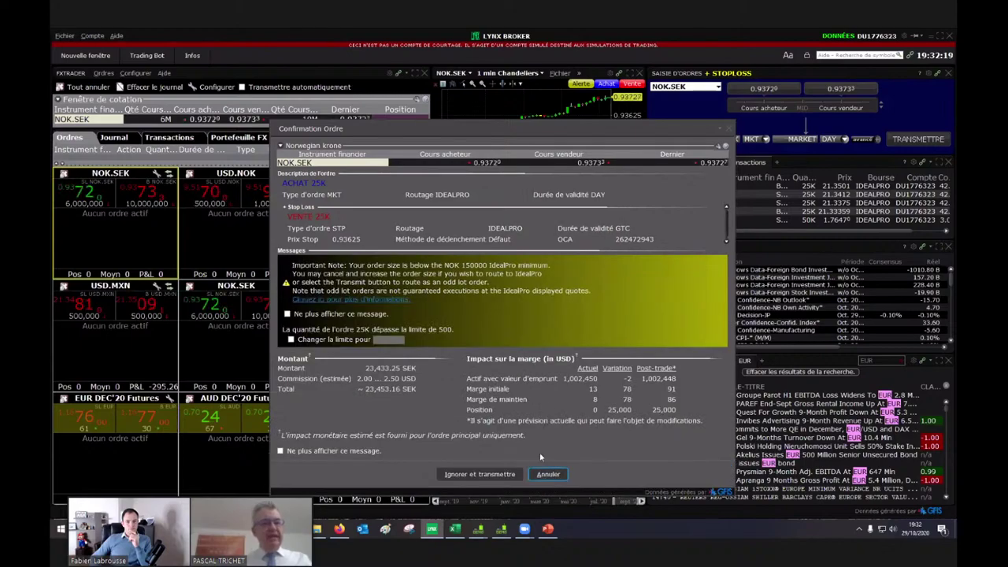
pyautogui.click(479, 473)
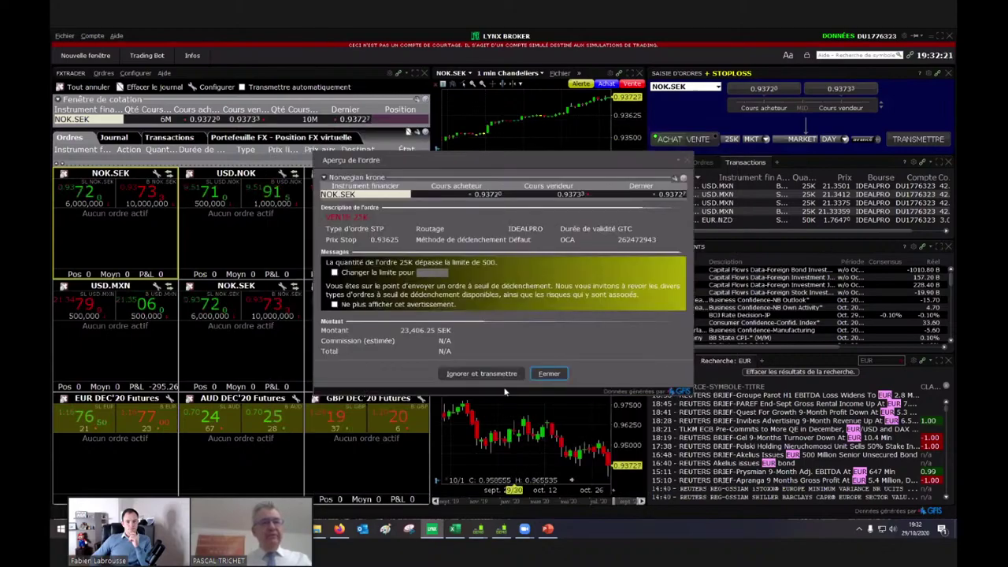
pyautogui.click(502, 374)
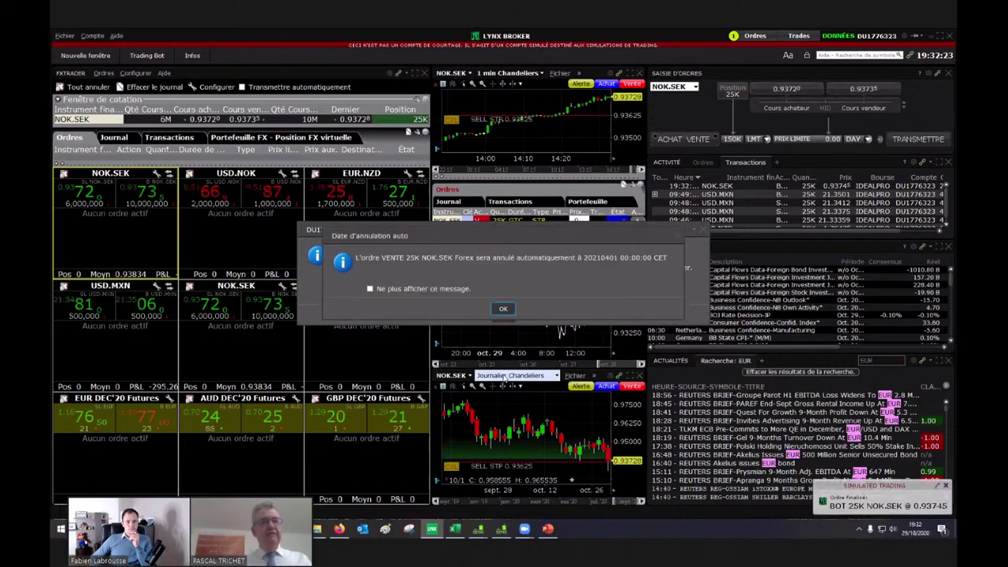
pyautogui.click(502, 309)
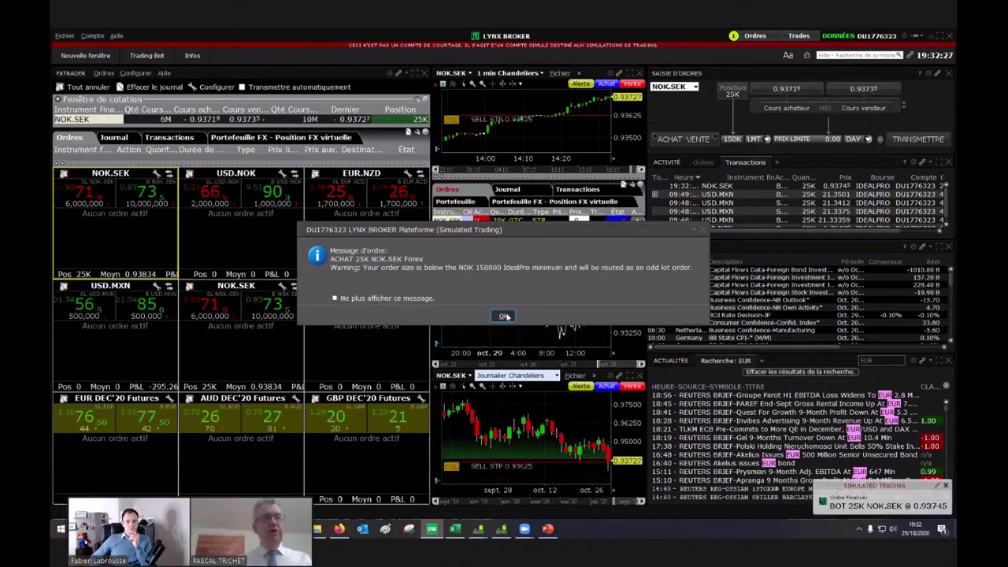
pyautogui.click(504, 316)
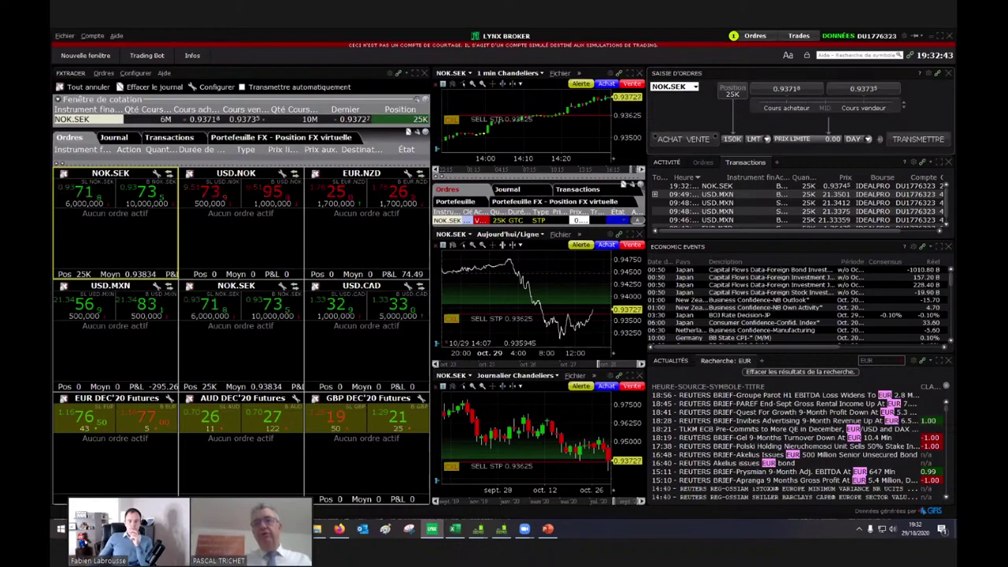
# Step: Bring up the ProScreener forex 70 minutes ranking to compare the strongest and weakest pairs, and move it away
pyautogui.click(479, 529)
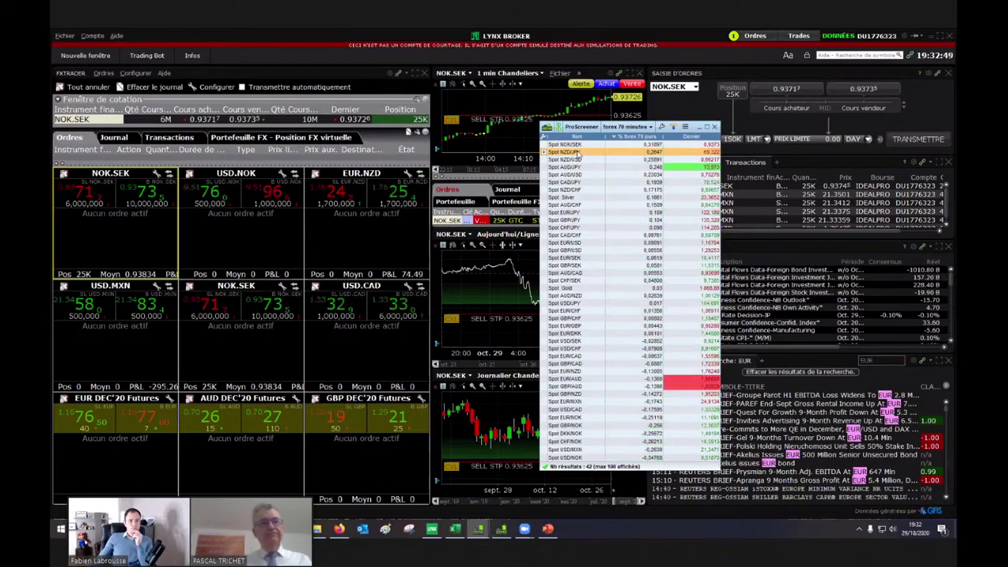
pyautogui.moveTo(659, 125); pyautogui.dragTo(918, 129)
pyautogui.click(918, 126)
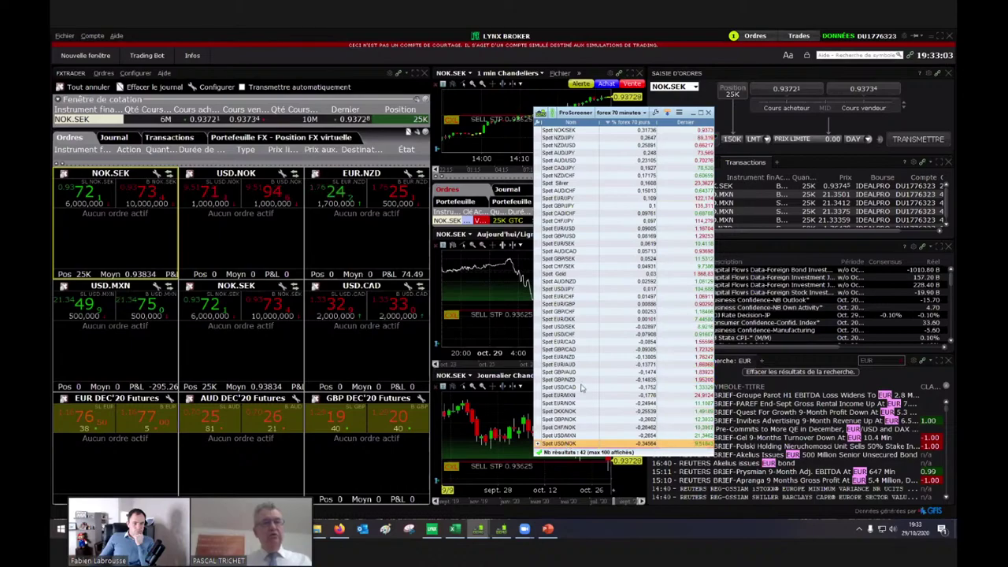
pyautogui.moveTo(599, 113); pyautogui.dragTo(1007, 148)
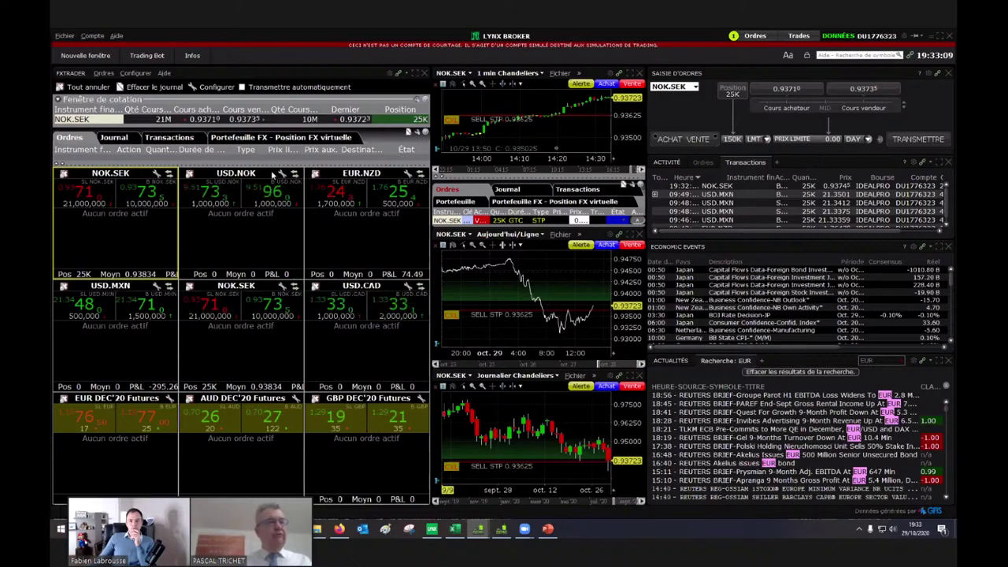
# Step: Load USD.NOK into the linked charts and examine its 1-minute candlestick chart enlarged before restoring its size
pyautogui.click(270, 174)
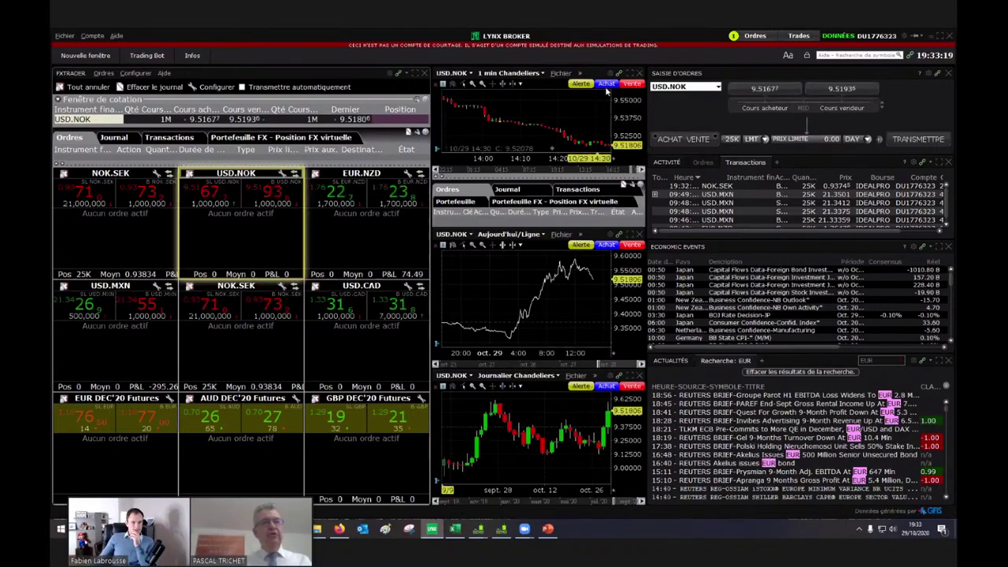
pyautogui.click(629, 73)
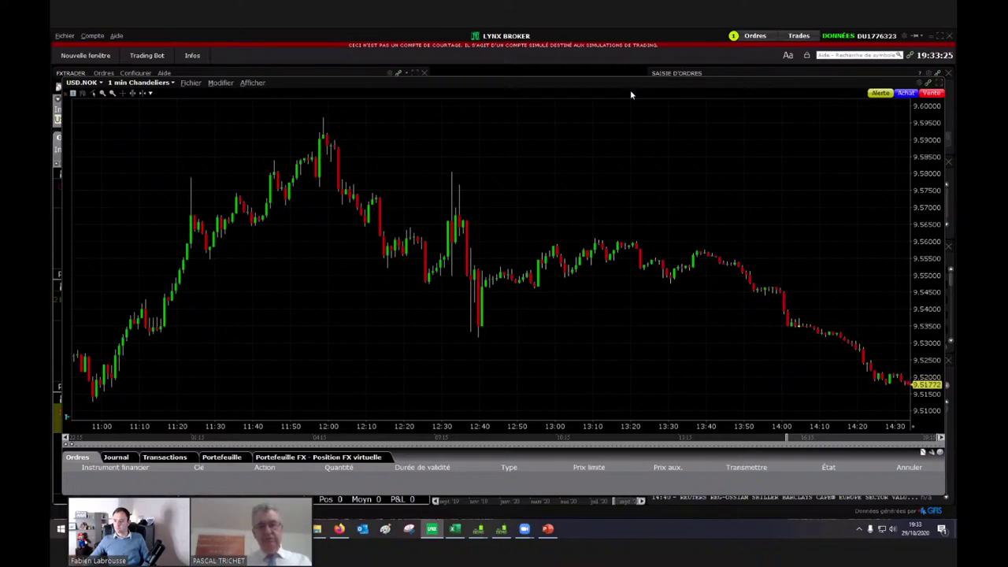
pyautogui.click(938, 83)
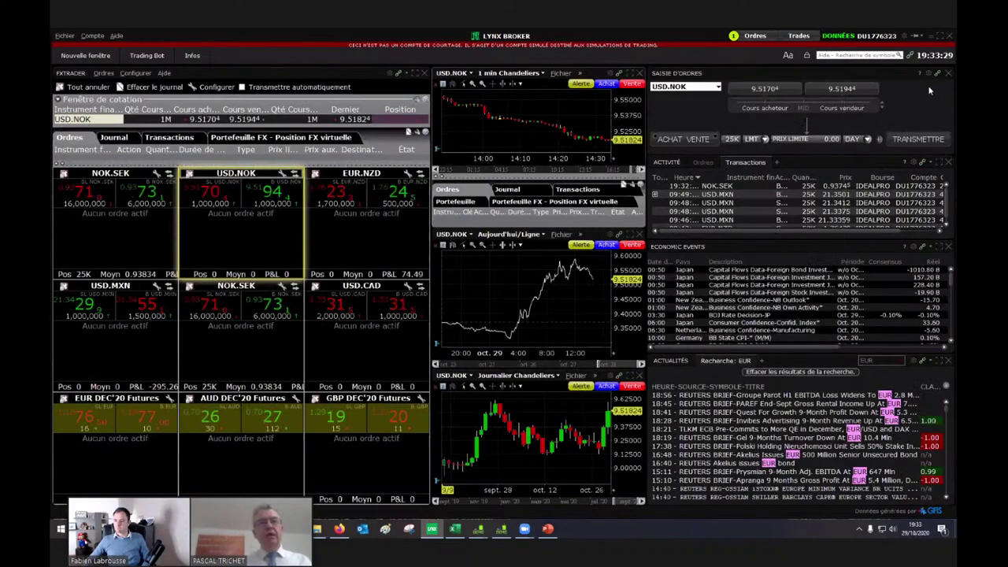
# Step: Set up a USD.NOK sell order with a quantity of 50K and order type MKT
pyautogui.click(699, 140)
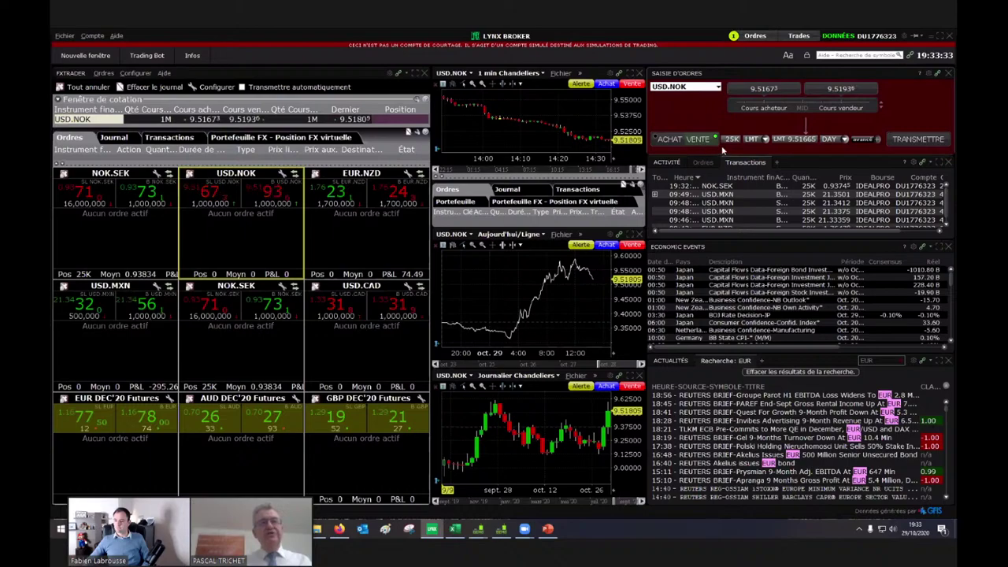
pyautogui.click(732, 140)
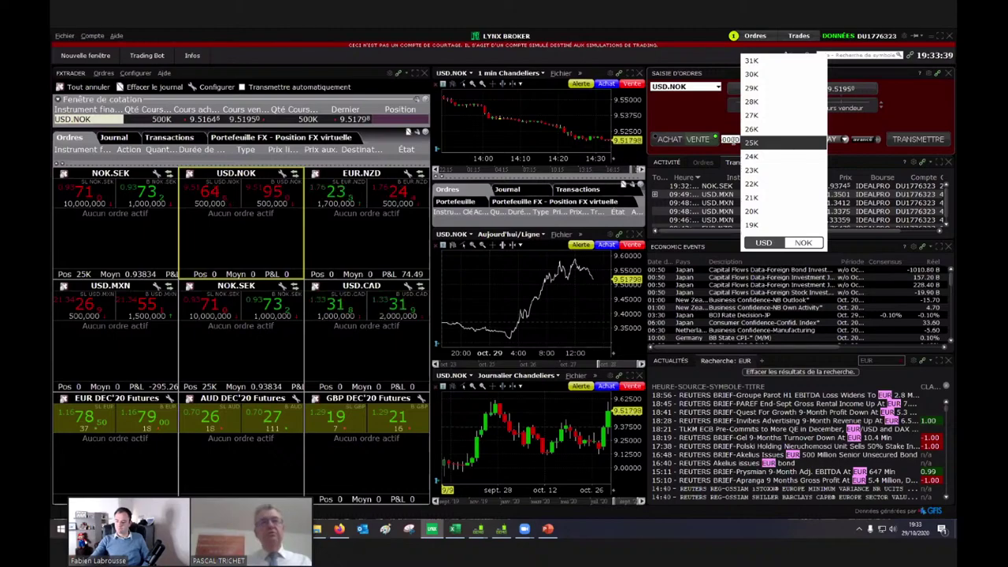
pyautogui.write('50K')
pyautogui.press('Return')
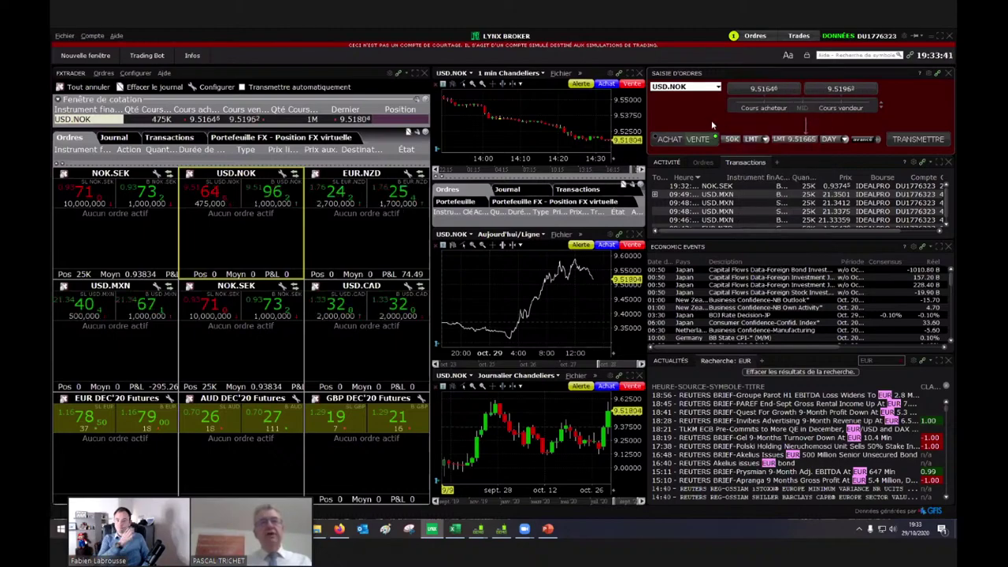
pyautogui.click(759, 141)
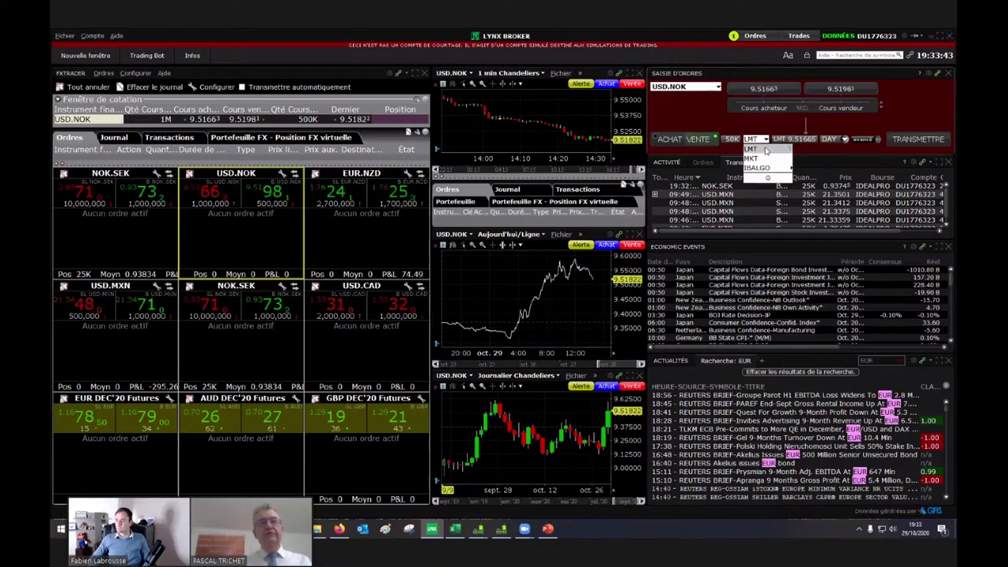
pyautogui.click(771, 162)
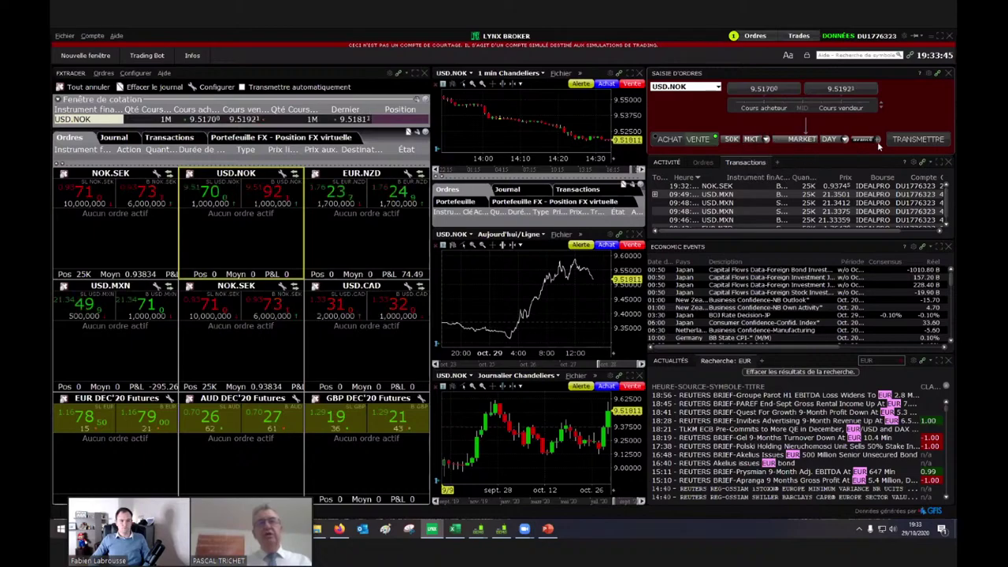
# Step: Attach a stop loss of type STP to the USD.NOK market sell order
pyautogui.click(878, 141)
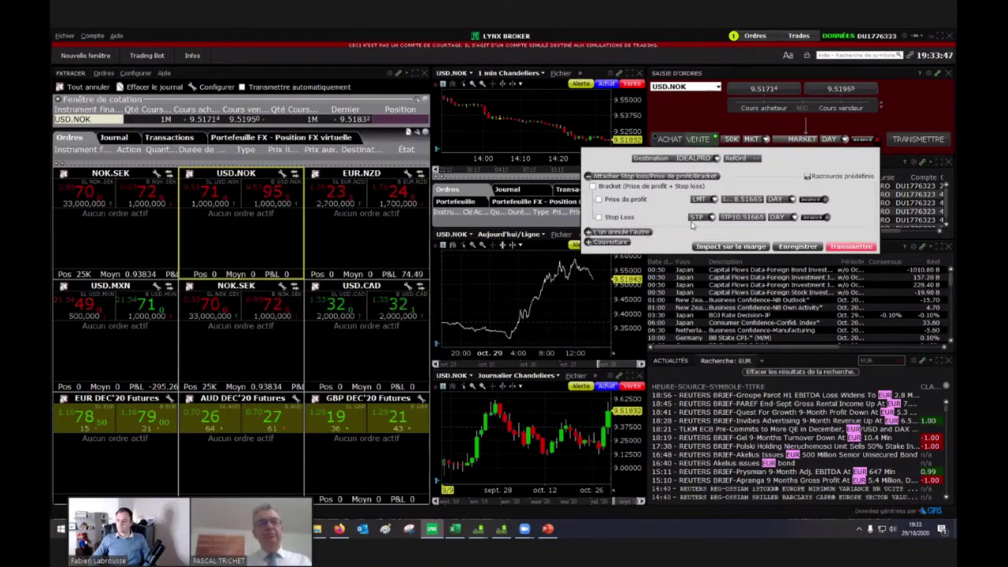
pyautogui.click(599, 217)
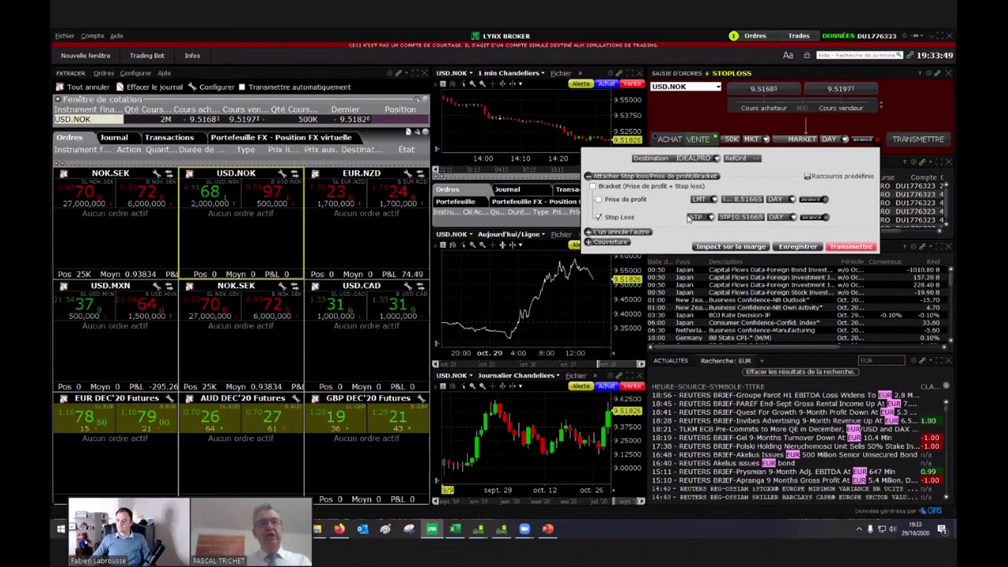
pyautogui.click(711, 217)
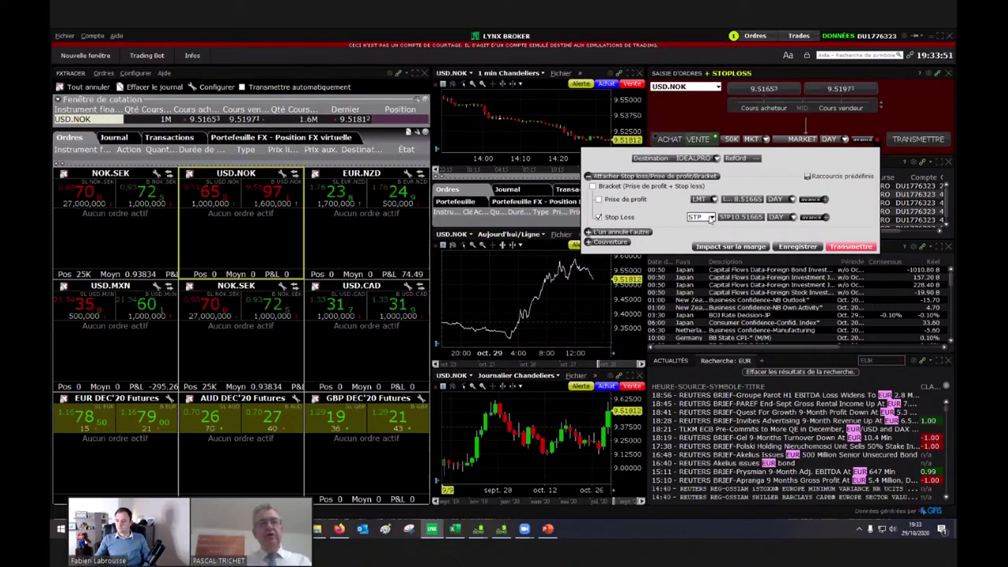
pyautogui.click(709, 219)
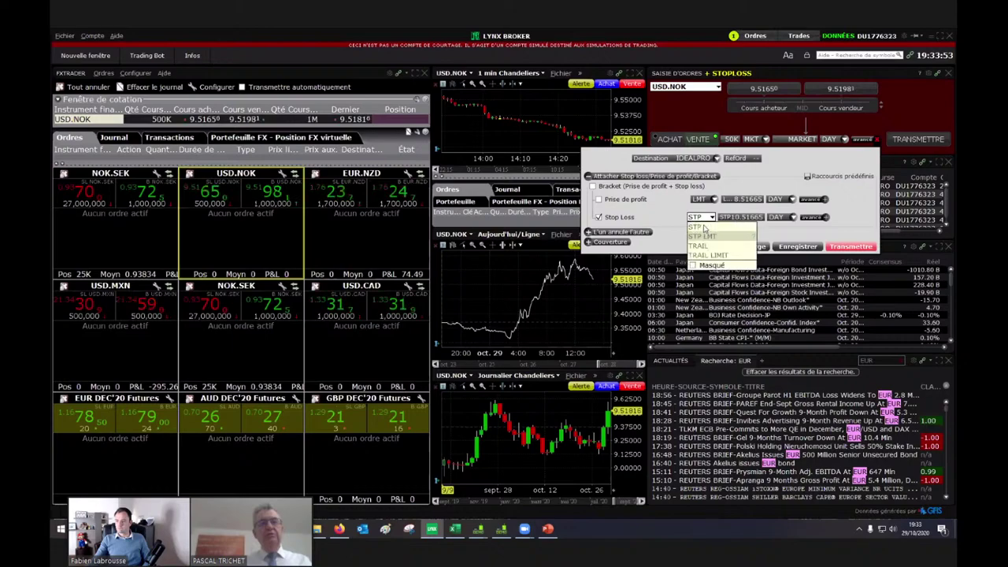
pyautogui.click(705, 227)
pyautogui.click(703, 219)
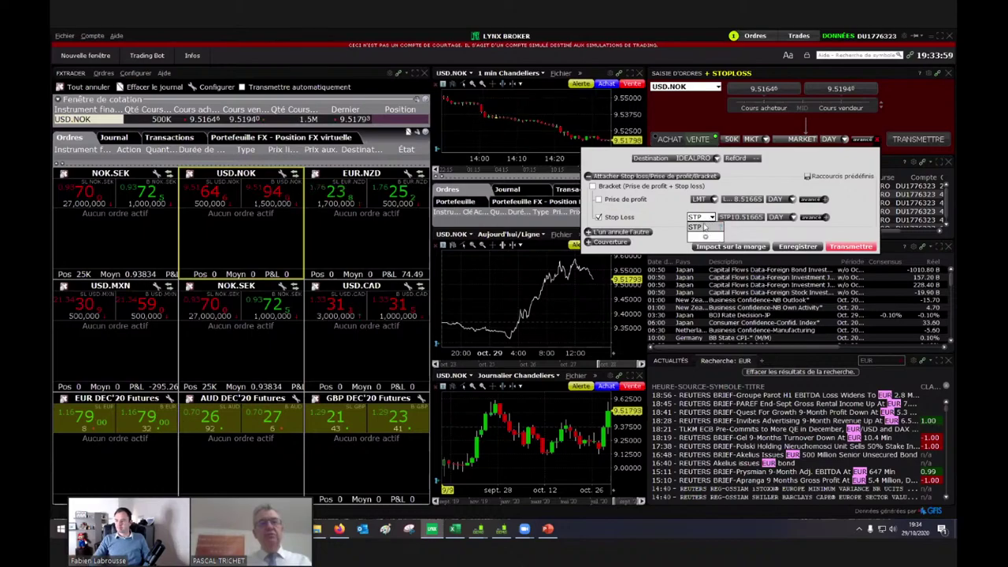
pyautogui.click(704, 227)
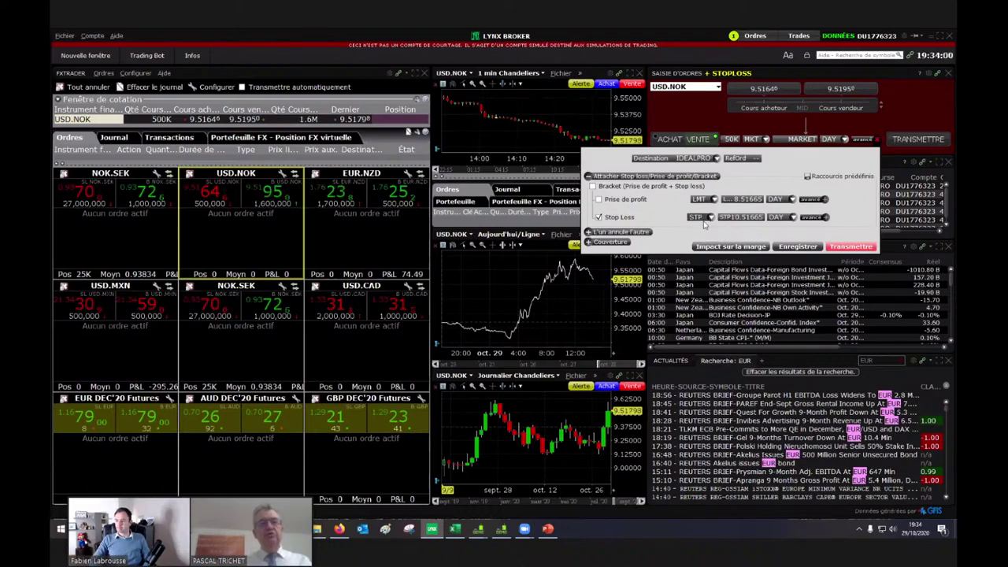
# Step: Set the attached stop loss price to the current ask (Cours vendeur)
pyautogui.click(734, 218)
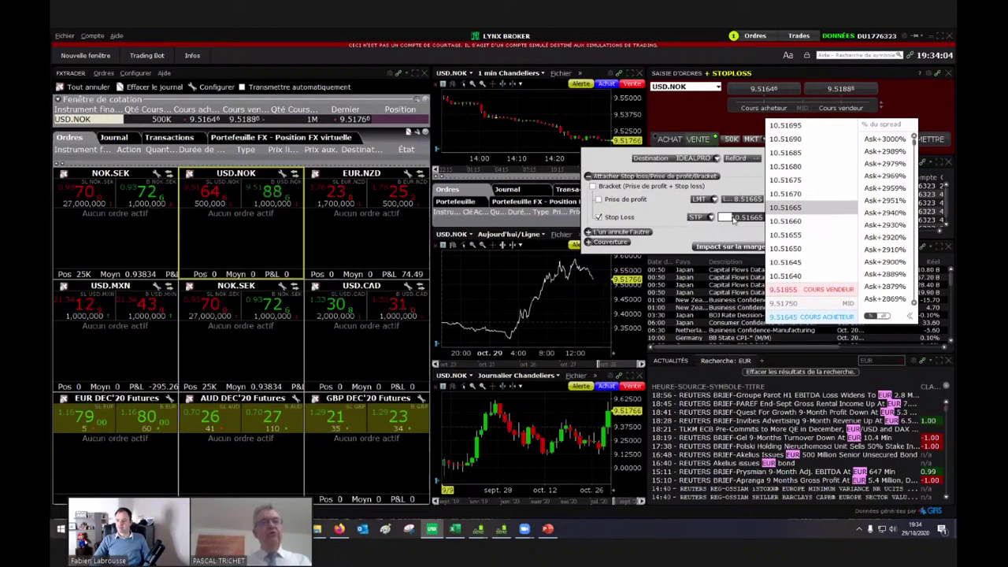
pyautogui.scroll(-3, 775, 226)
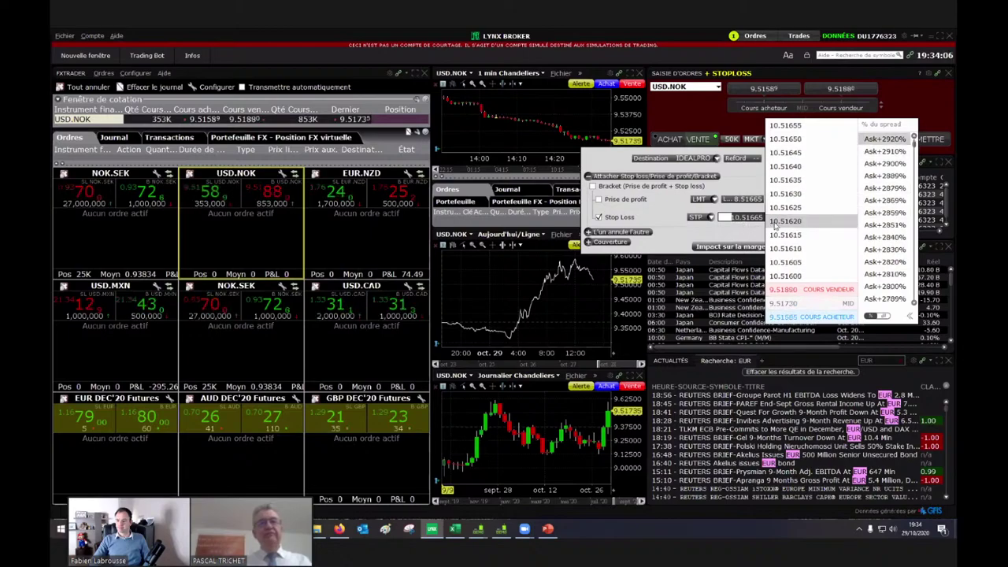
pyautogui.scroll(-15, 775, 226)
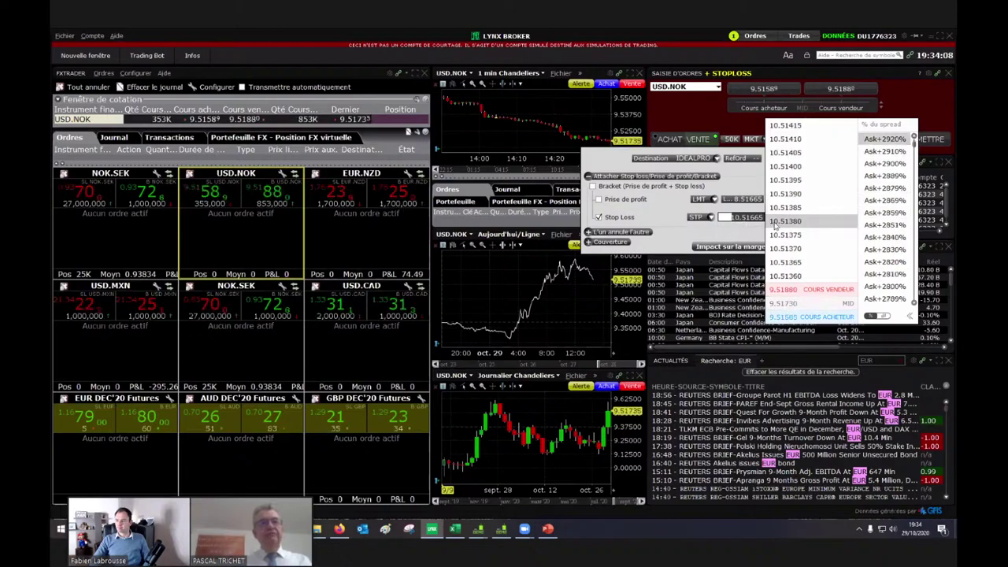
pyautogui.scroll(-20, 775, 227)
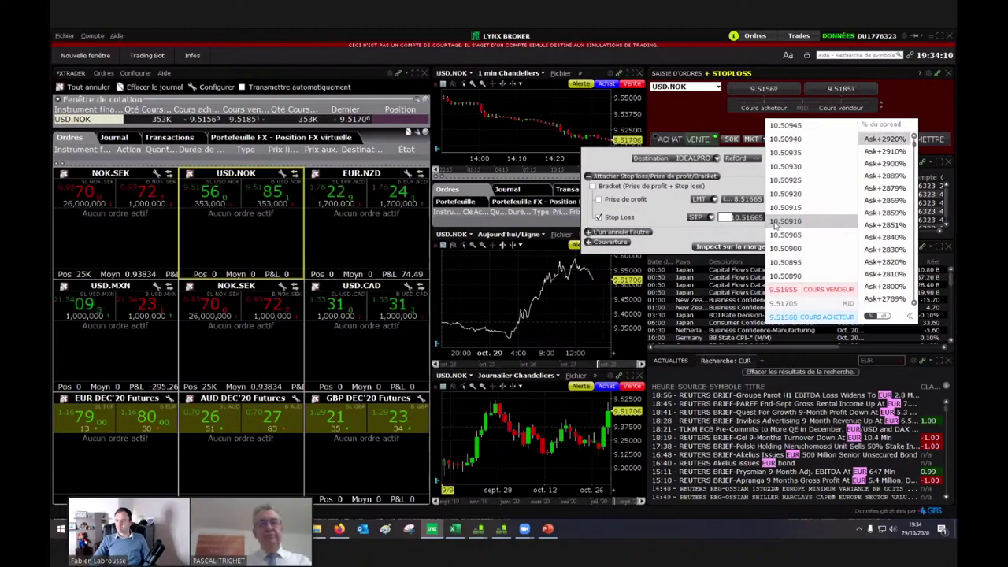
pyautogui.scroll(-20, 775, 226)
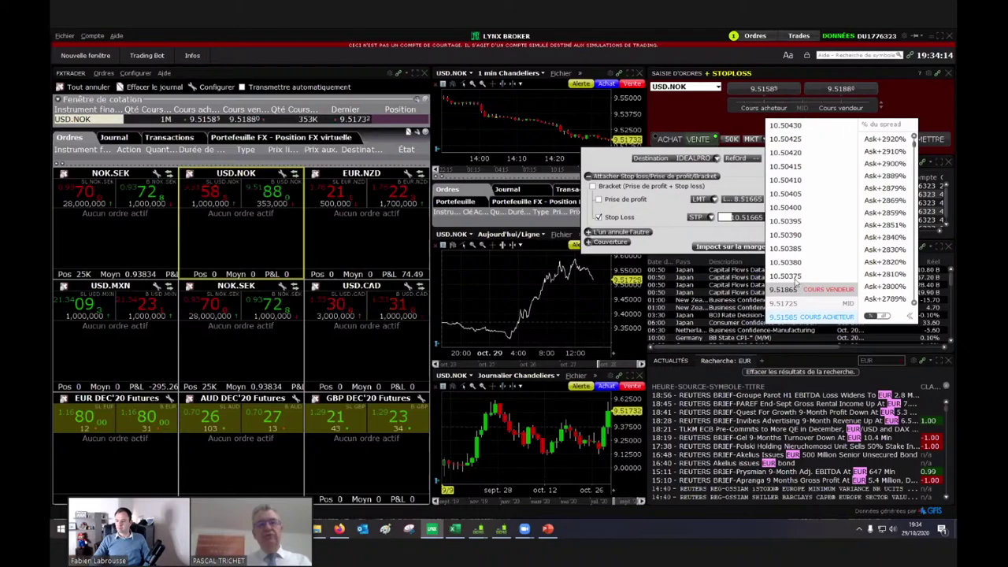
pyautogui.click(788, 290)
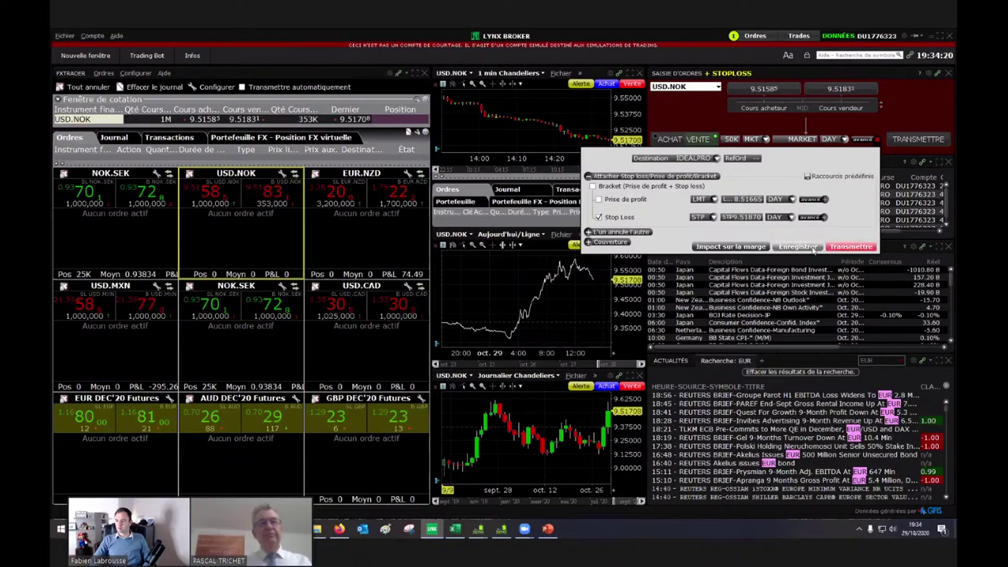
# Step: Set the attached stop loss price to 9.52550
pyautogui.click(758, 220)
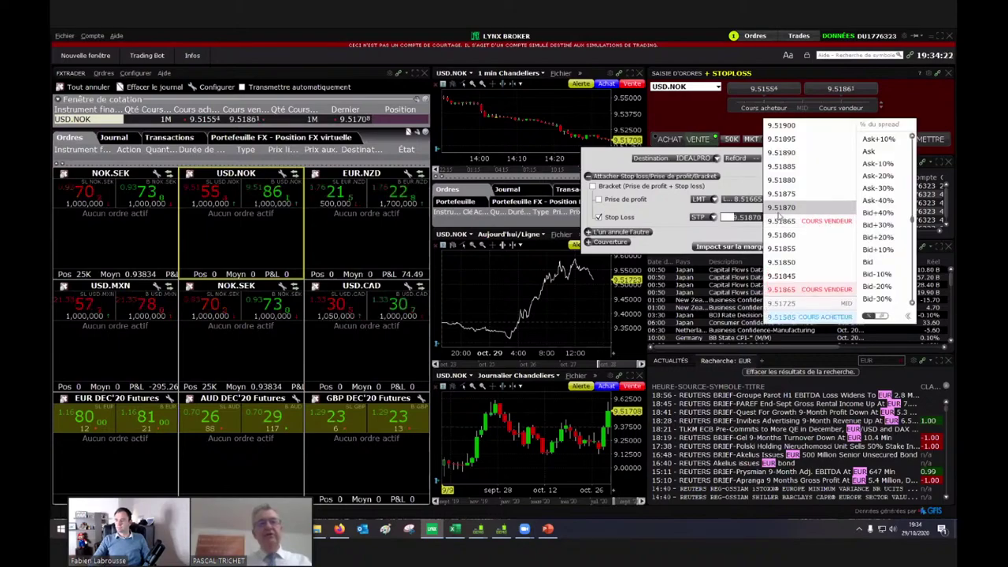
pyautogui.scroll(5, 760, 217)
pyautogui.scroll(6, 780, 214)
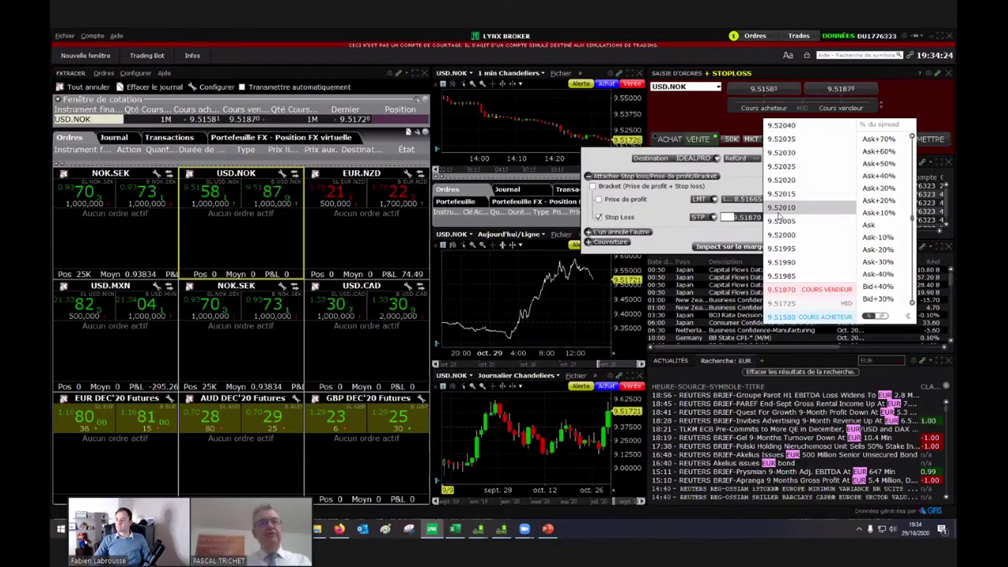
pyautogui.scroll(9, 780, 214)
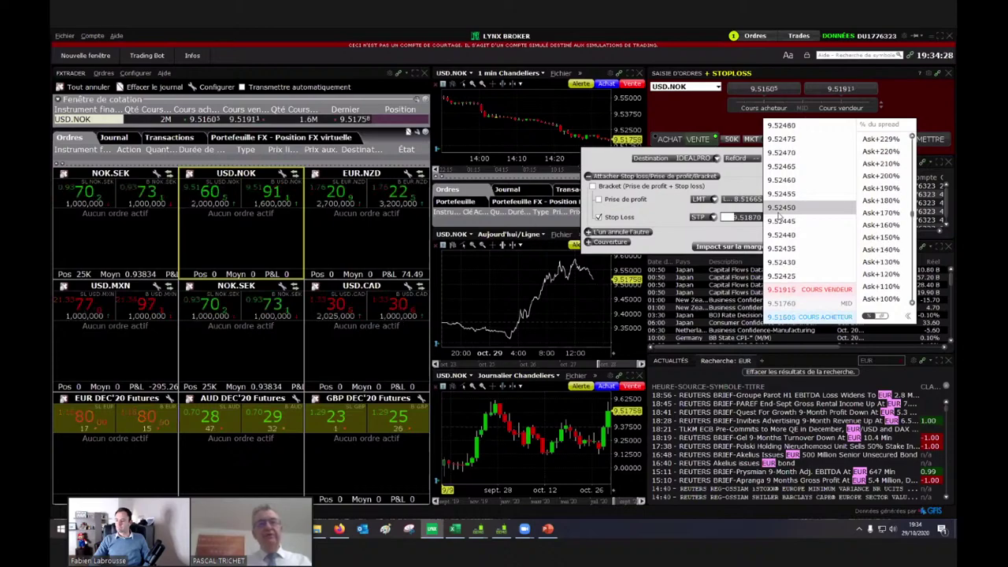
pyautogui.scroll(6, 788, 185)
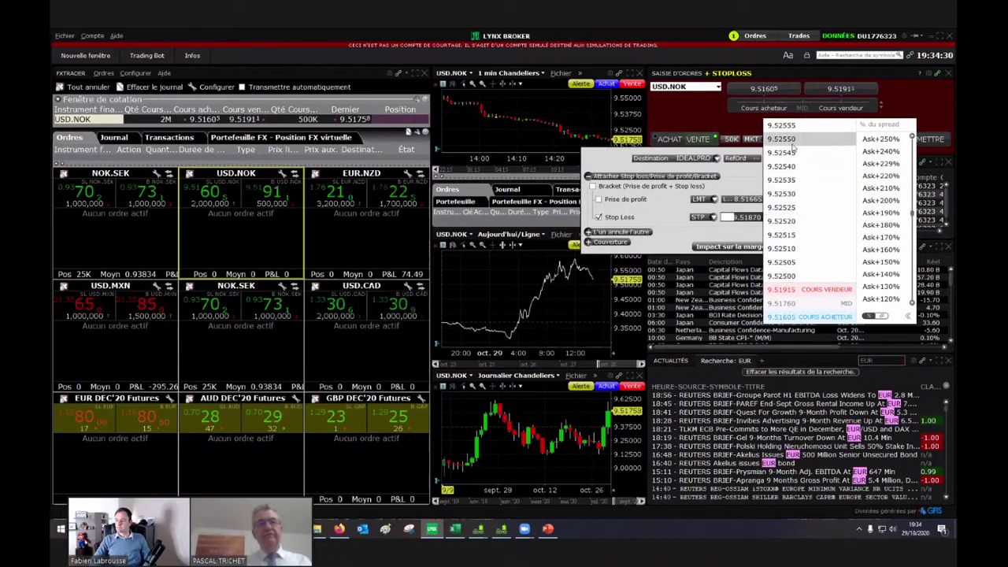
pyautogui.click(792, 140)
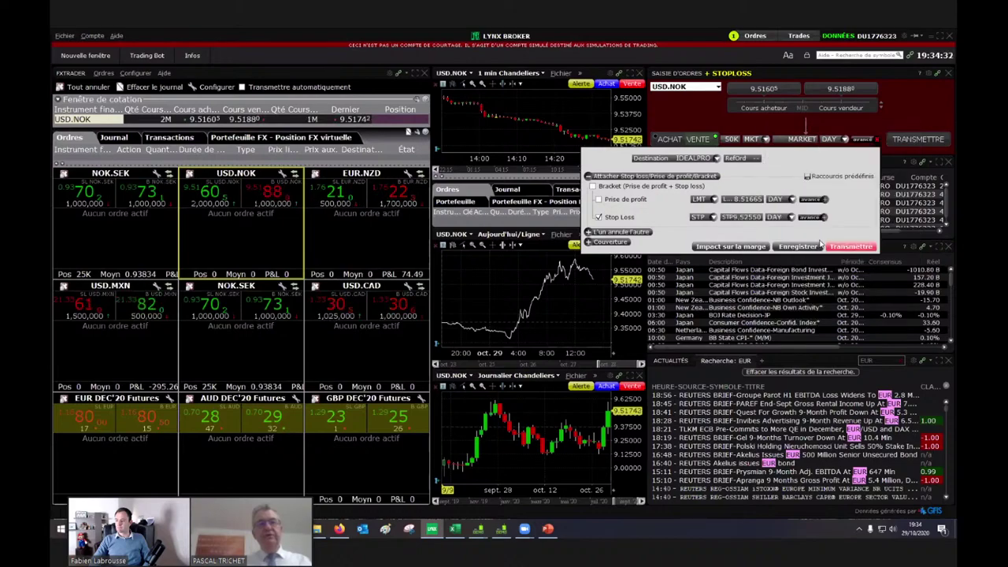
# Step: Transmit the 50K USD.NOK market sell with its attached stop loss and confirm the order
pyautogui.click(929, 139)
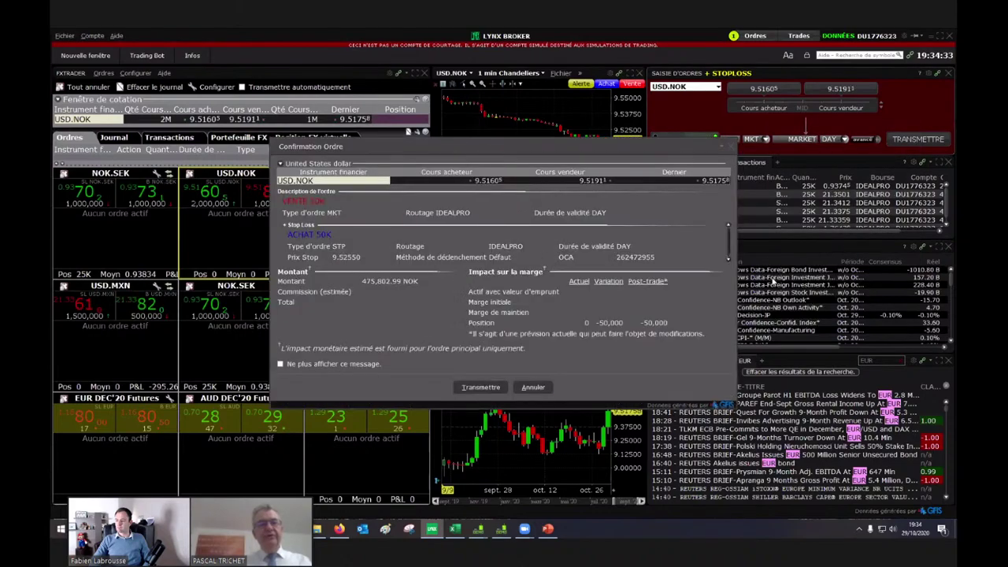
pyautogui.click(478, 386)
pyautogui.click(496, 362)
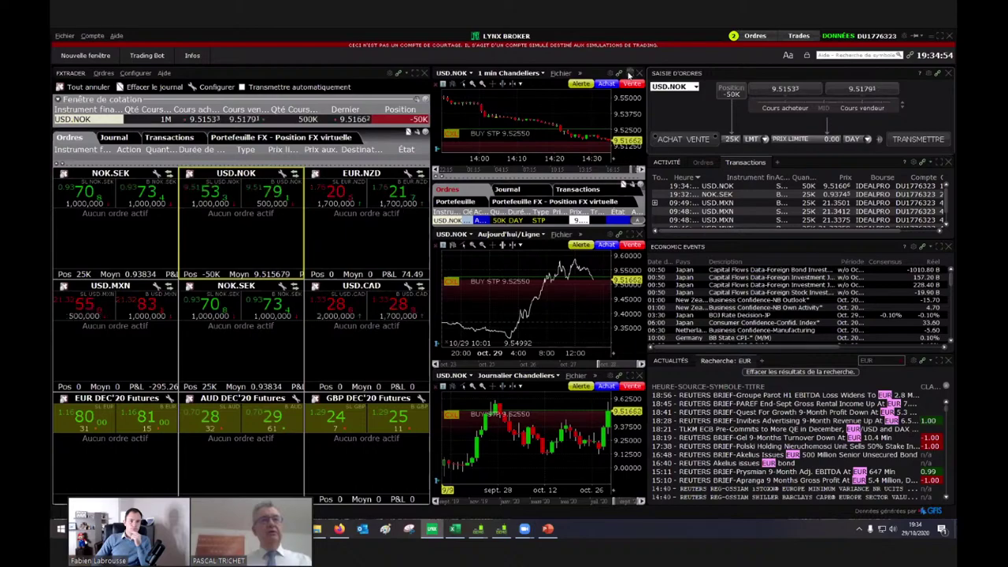
# Step: Examine the USD.NOK 1-minute candlestick chart enlarged, restore its size and minimize the trading platform
pyautogui.click(630, 72)
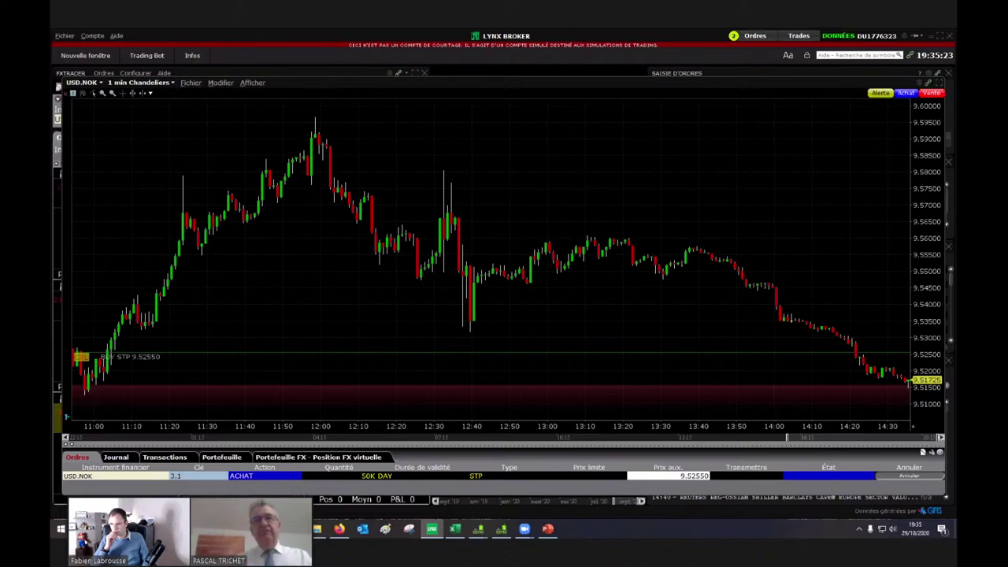
pyautogui.click(939, 83)
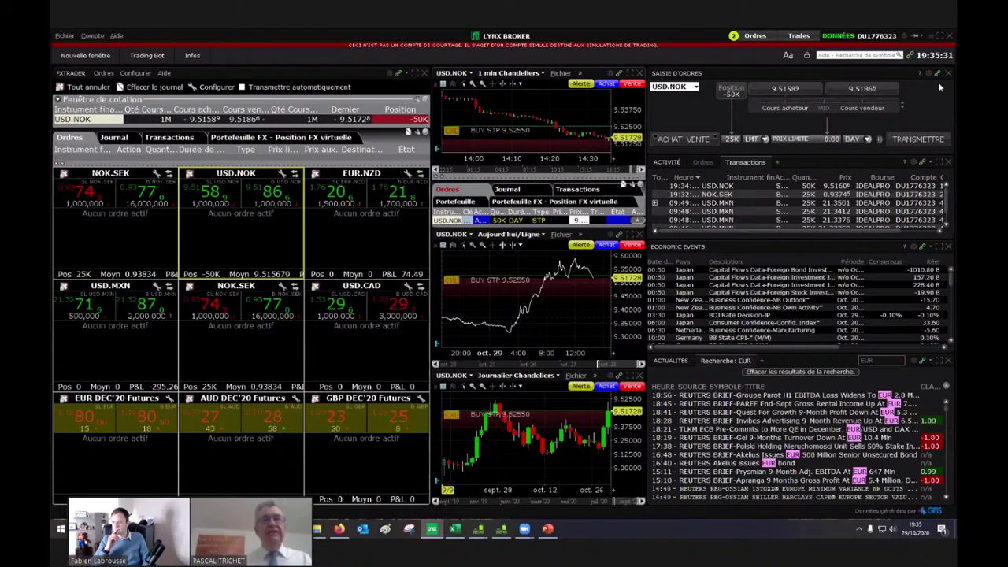
pyautogui.click(933, 38)
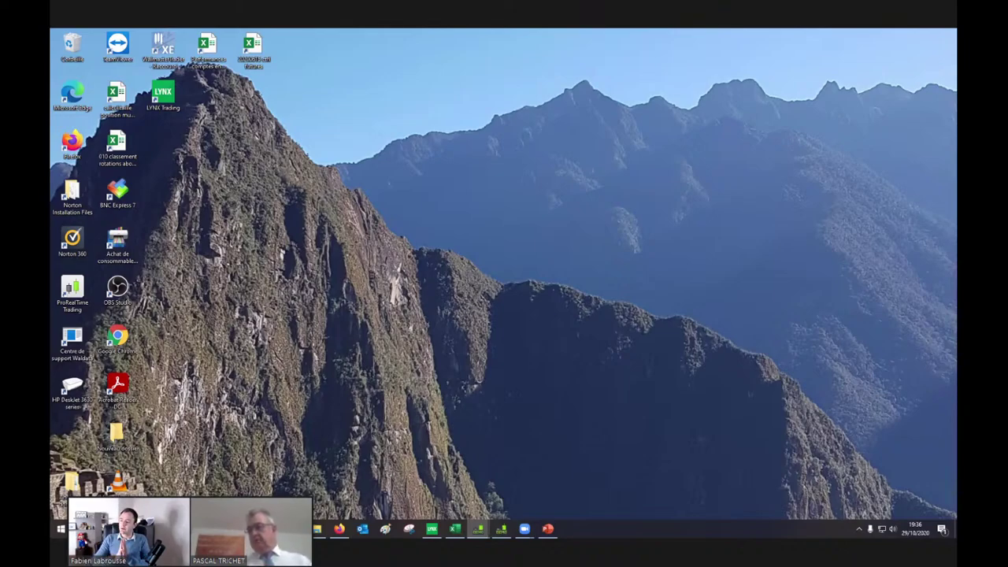
# Step: Switch to the PowerPoint presentation at the "Rotation scalping forex (4/4)" slide, minimize it and bring it back
pyautogui.click(552, 530)
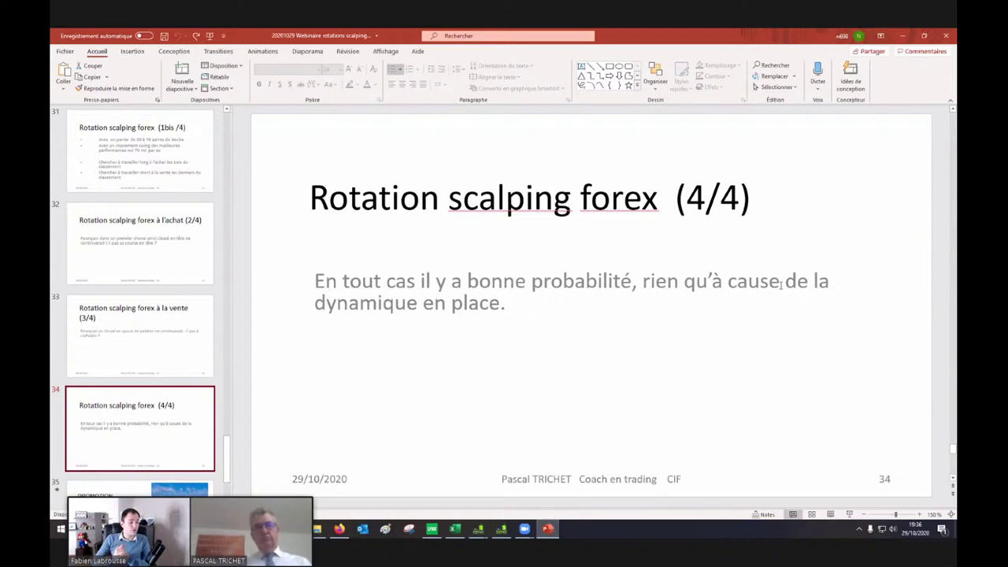
pyautogui.click(904, 38)
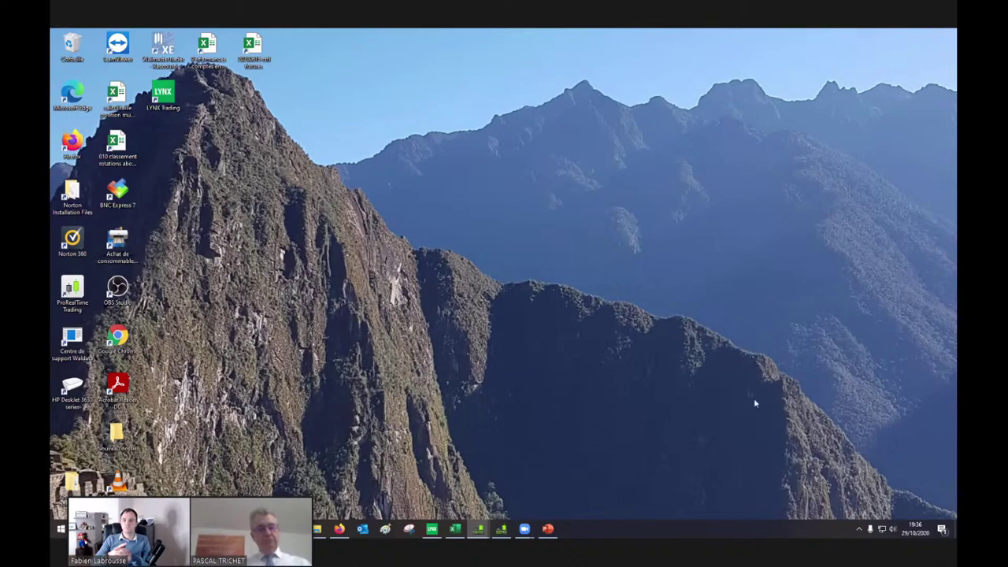
pyautogui.click(549, 530)
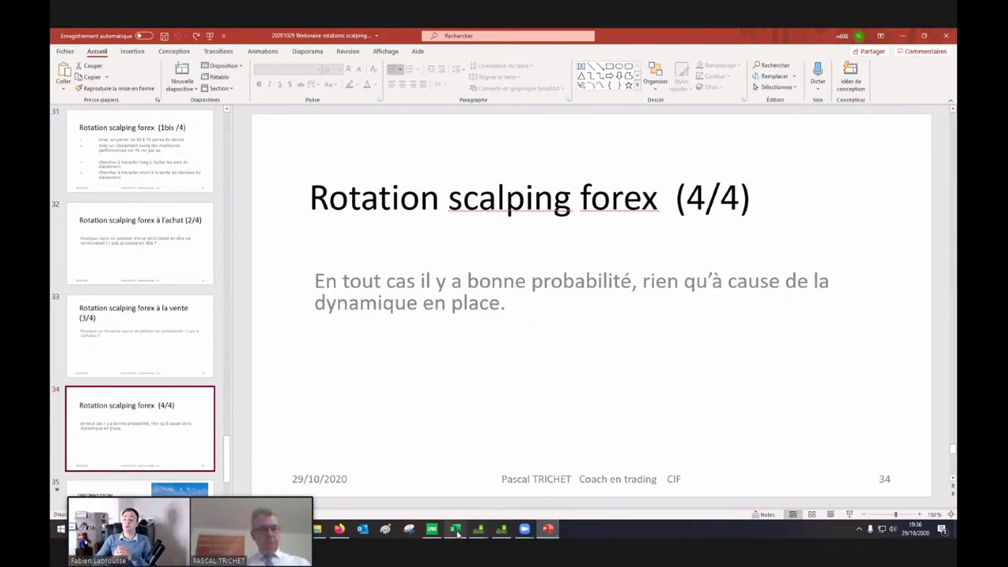
# Step: View the LYNX masterclass archive page in Firefox, shrink the browser window and put it away
pyautogui.click(348, 534)
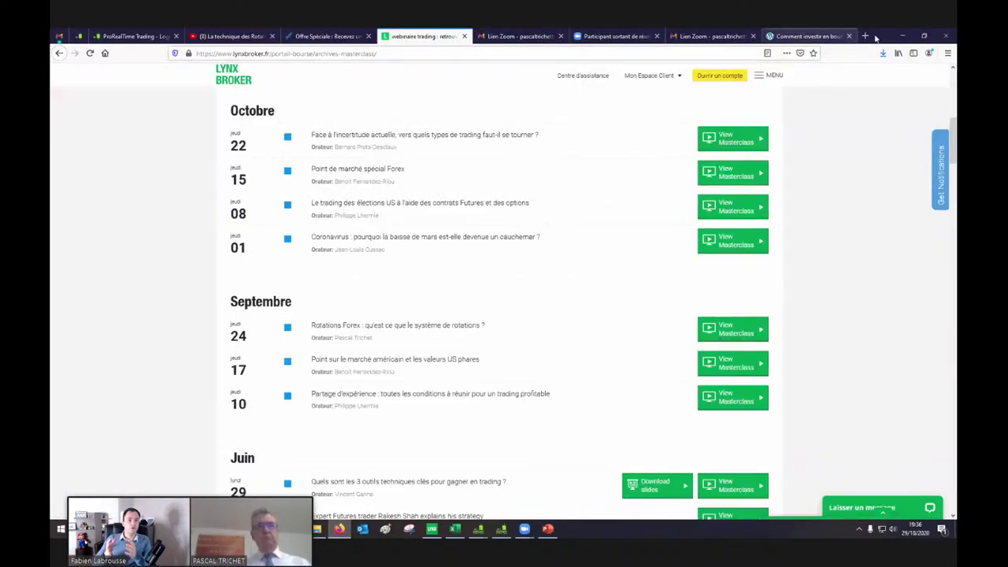
pyautogui.click(924, 36)
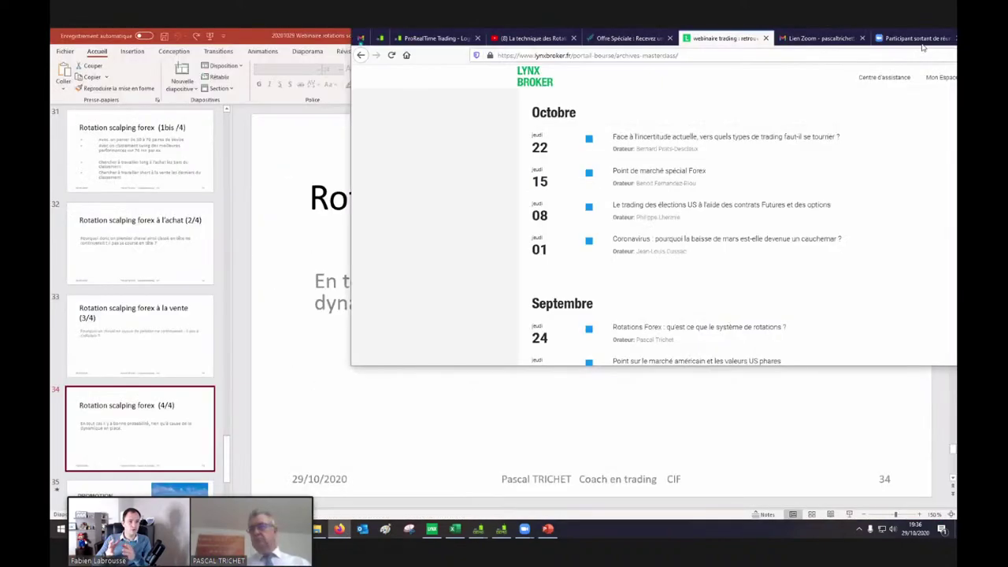
pyautogui.click(923, 47)
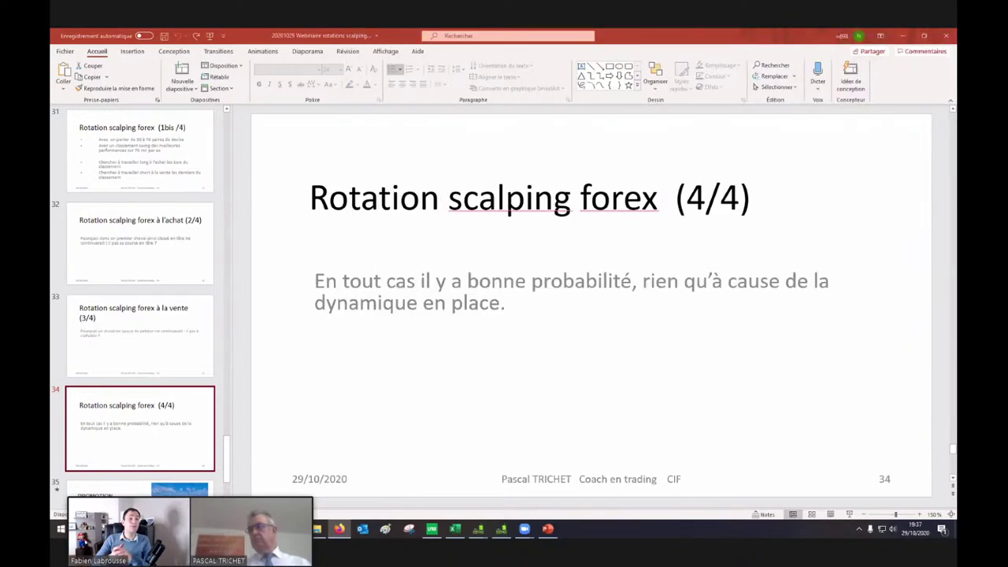
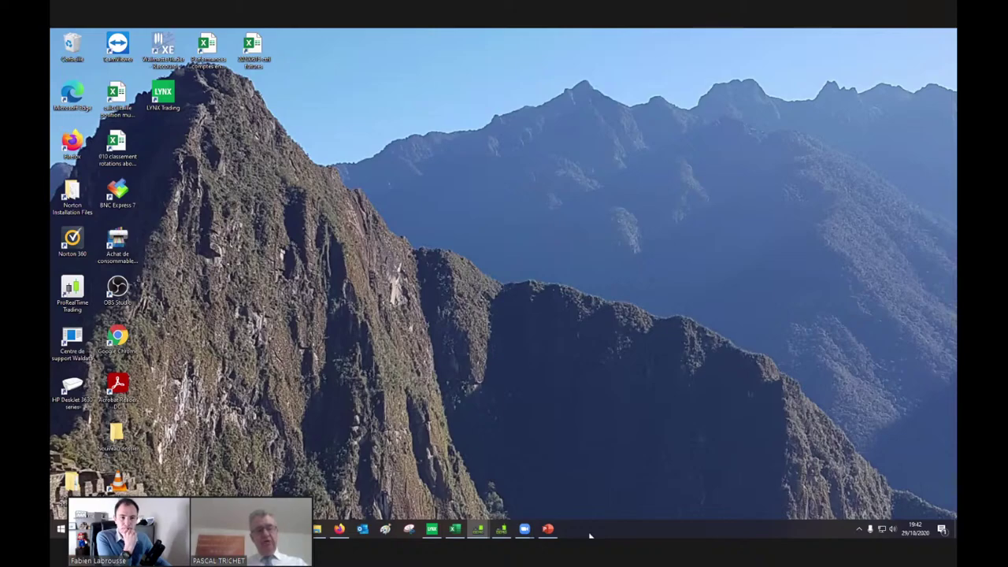
# Step: View the "Mes services" slide in PowerPoint and the USD.NOK position in the LYNX platform, minimizing each window after viewing
pyautogui.click(549, 530)
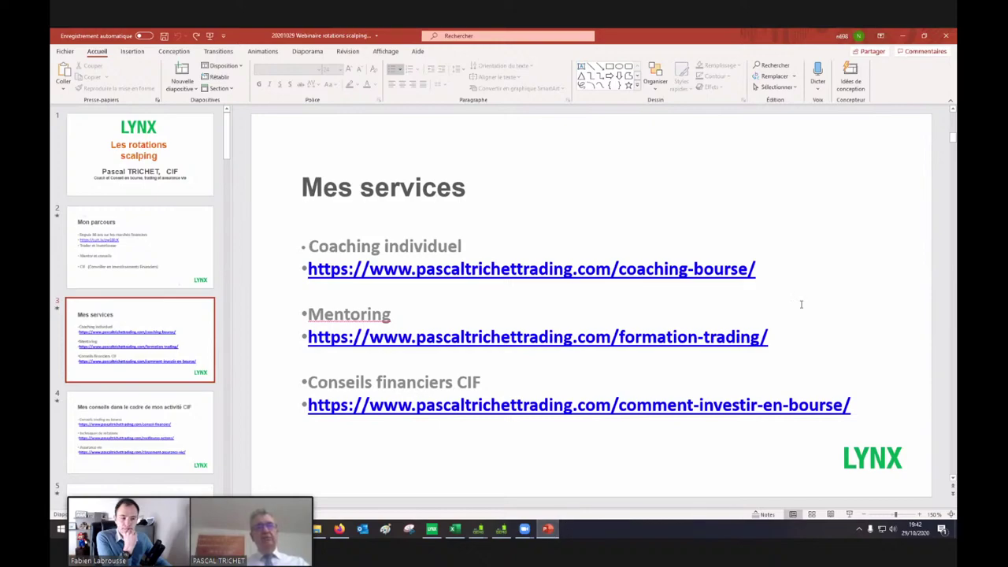
pyautogui.click(903, 36)
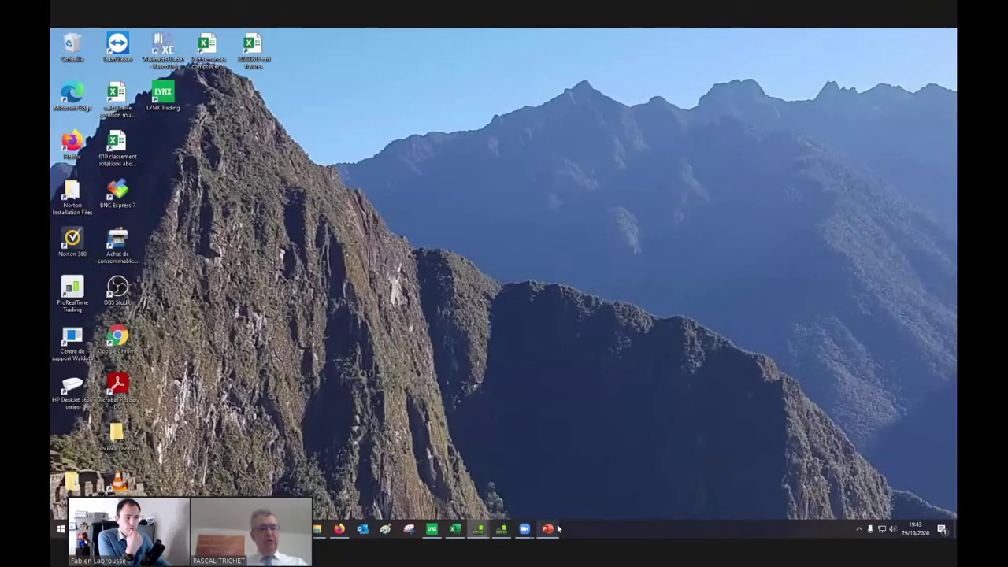
pyautogui.click(434, 530)
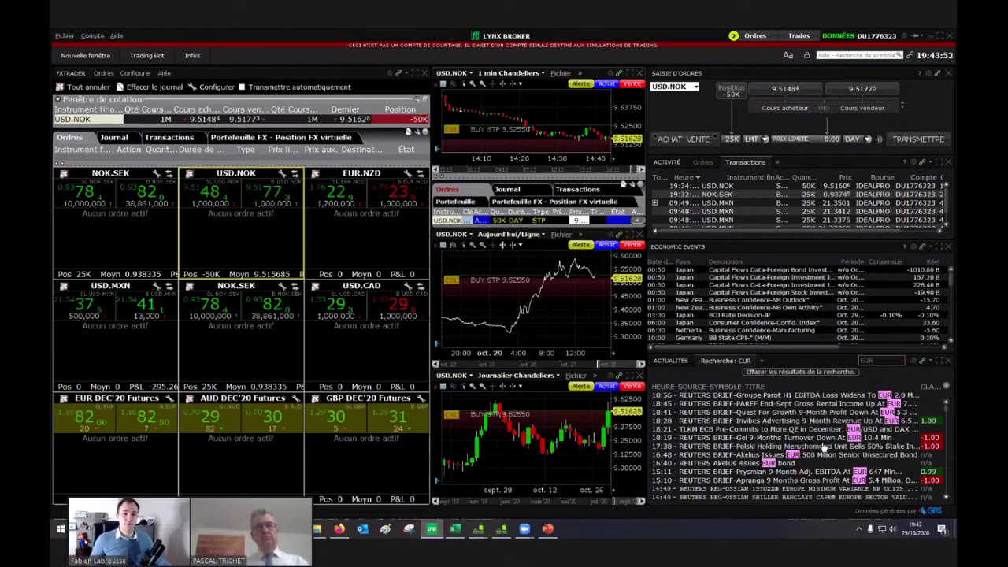
pyautogui.click(933, 37)
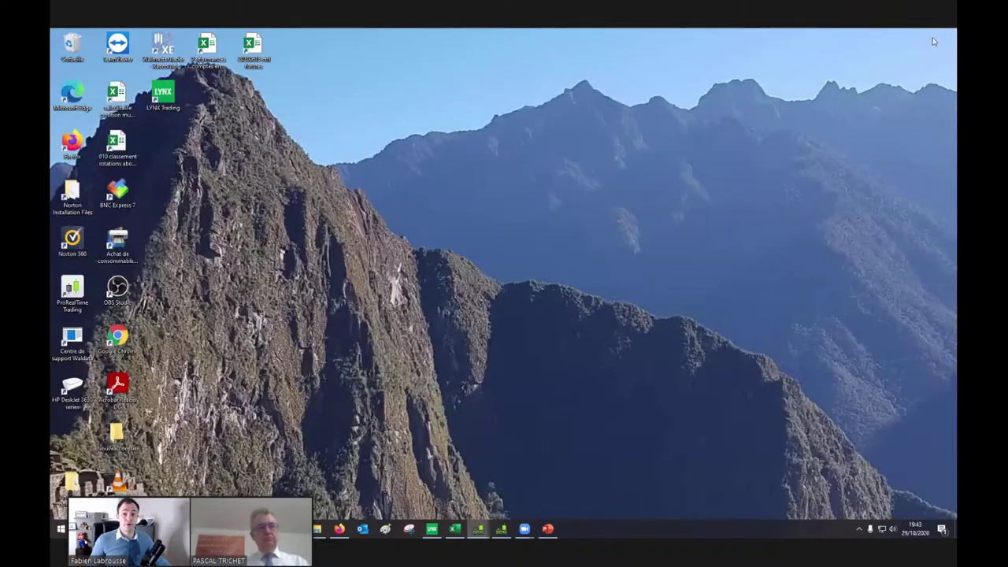
# Step: Switch to PowerPoint and show slide 4, "Mes conseils dans le cadre de mon activité CIF"
pyautogui.click(550, 530)
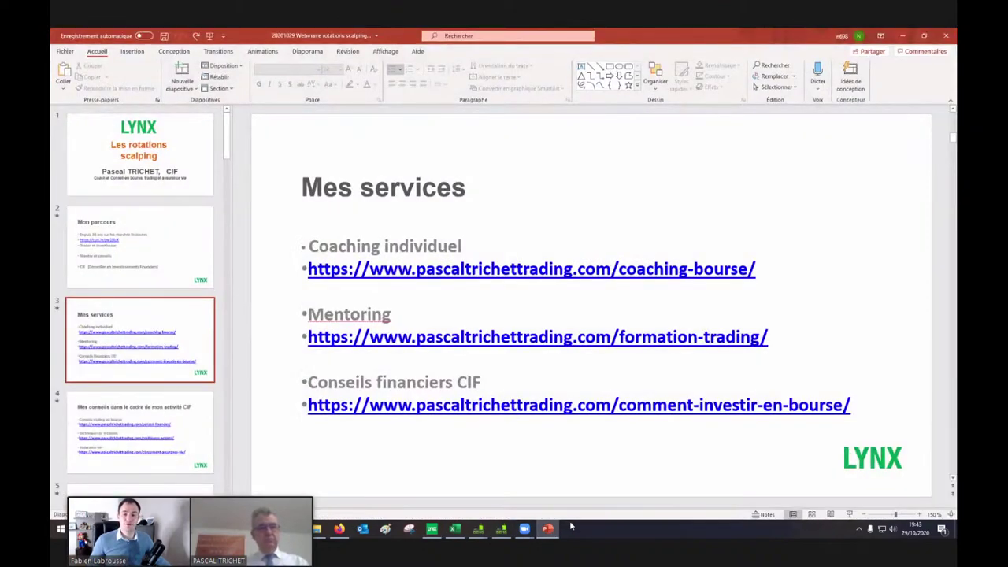
pyautogui.click(134, 457)
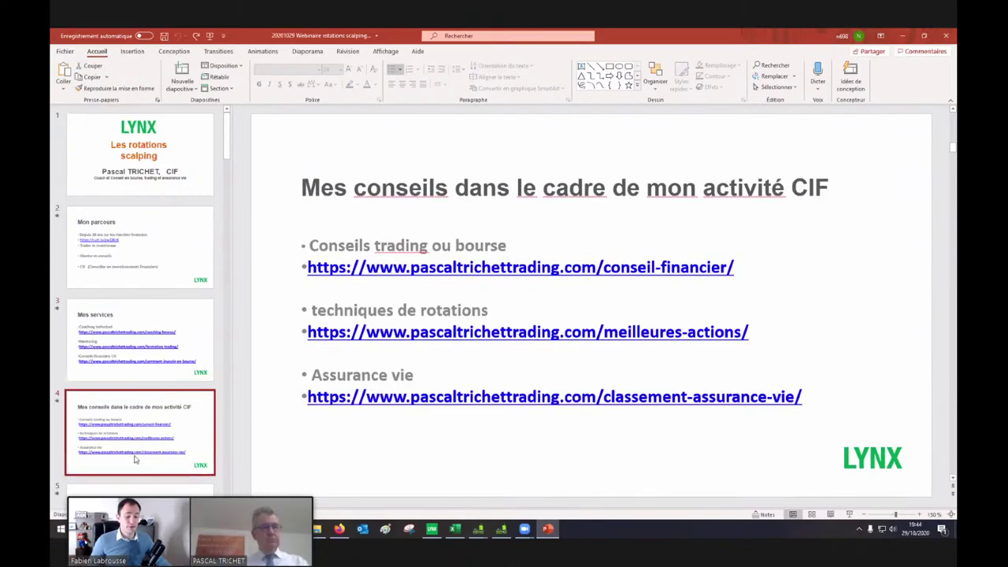
# Step: Advance through the presentation from slide 4 to slide 13, "Rotation sectorielle", passing the method description and geographic rotation slides
pyautogui.press('Down')
pyautogui.press('Down')
pyautogui.press('Down')
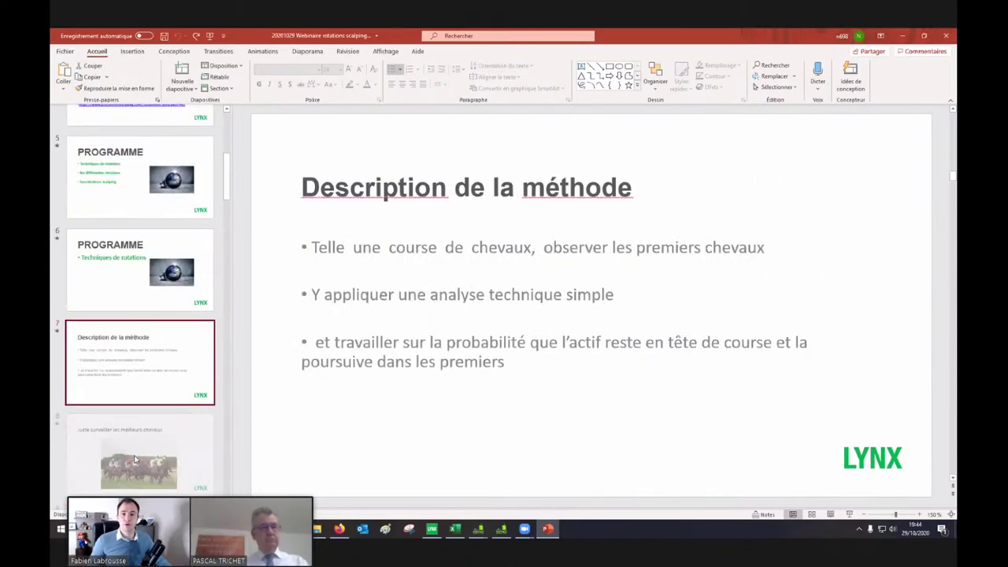
pyautogui.press('Down')
pyautogui.press('Down')
pyautogui.press('Down')
pyautogui.press('Down')
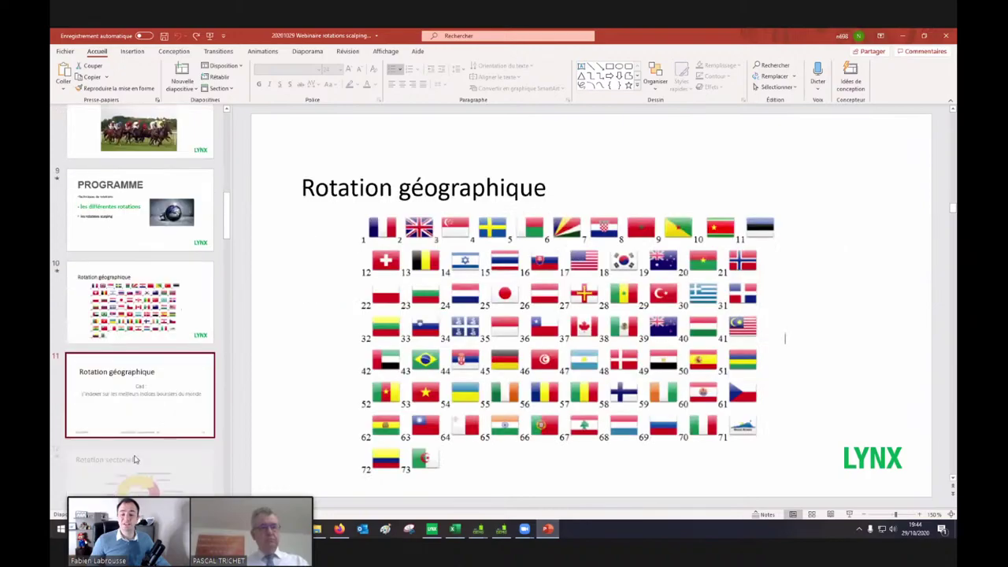
pyautogui.press('Down')
pyautogui.press('Down')
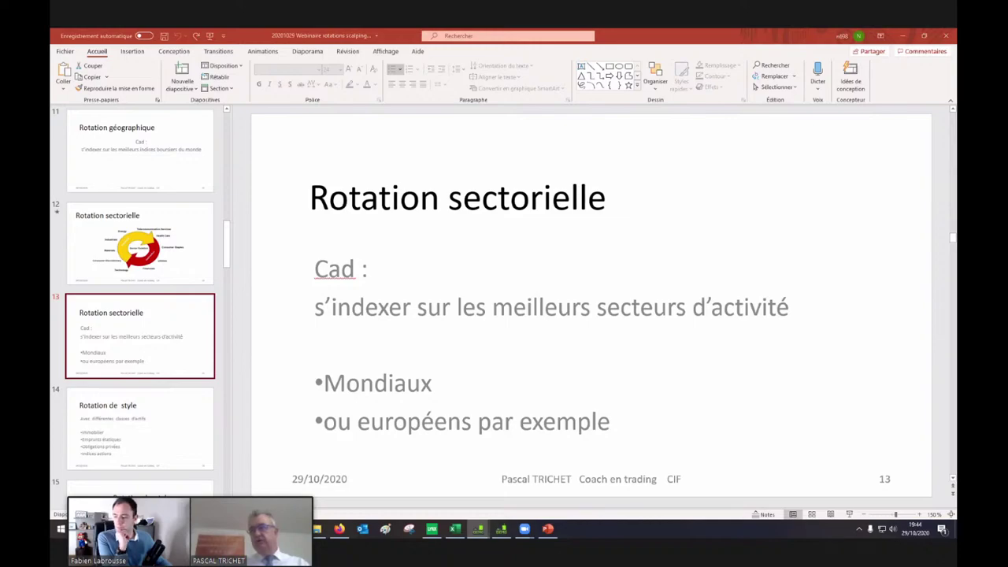
# Step: Switch to the ProRealTime AUD/JPY 1-minute chart, inspect the candle data near the latest pullback, and return to PowerPoint
pyautogui.hotkey('alt', 'Tab')
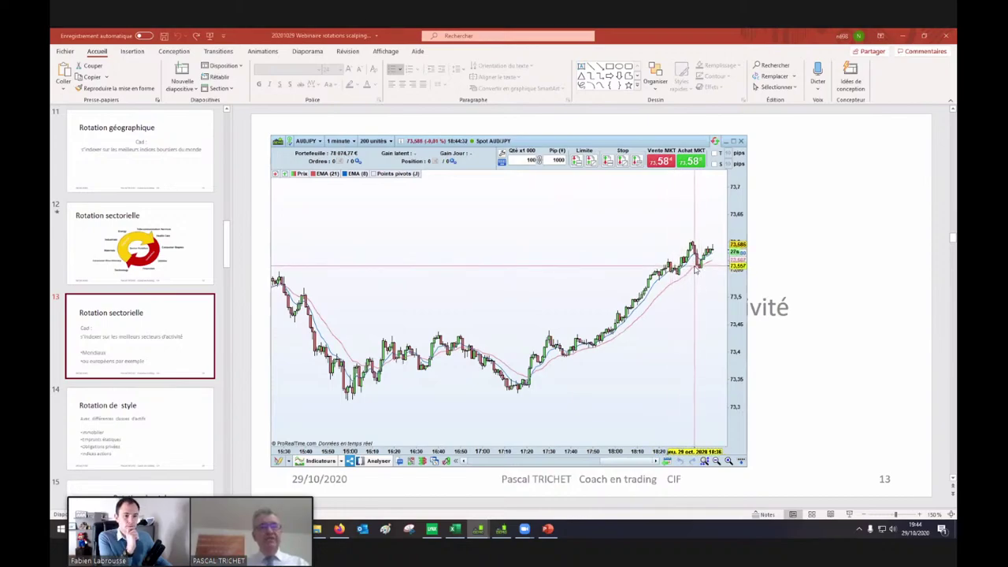
pyautogui.moveTo(699, 269)
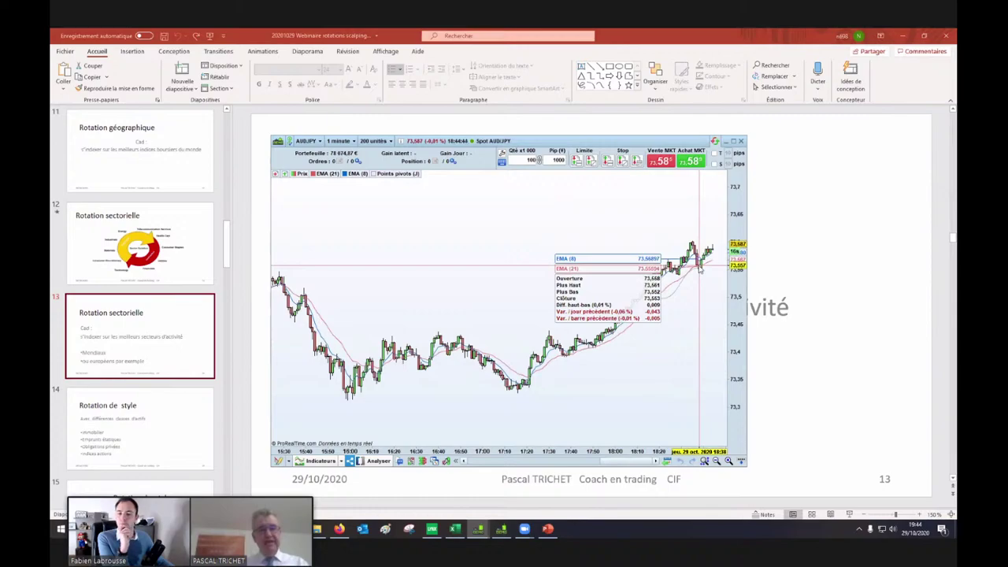
pyautogui.hotkey('alt', 'Tab')
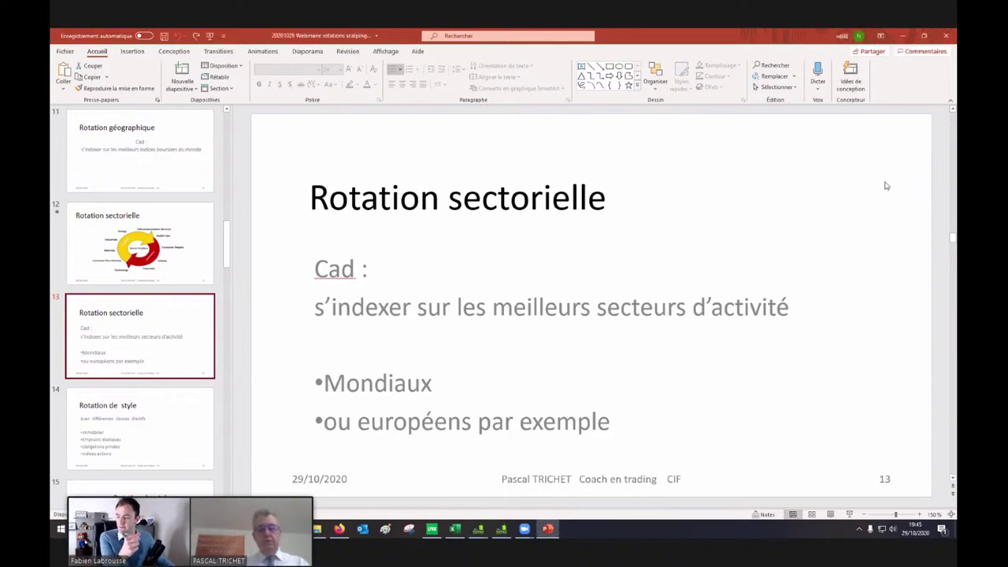
# Step: Move ahead to slide 19, "PROGRAMME", and minimize the presentation
pyautogui.scroll(-2, 887, 185)
pyautogui.scroll(-4, 885, 186)
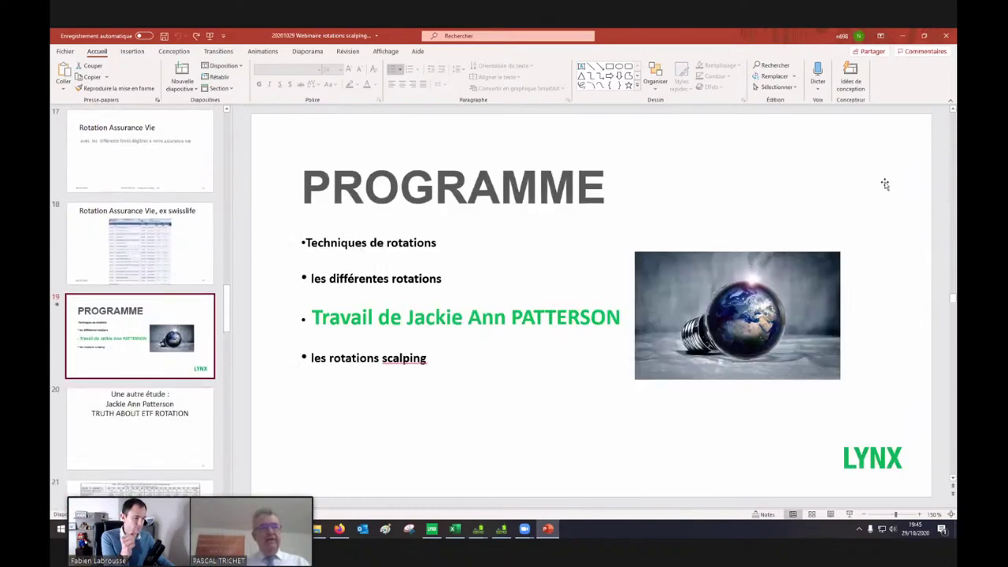
pyautogui.click(903, 37)
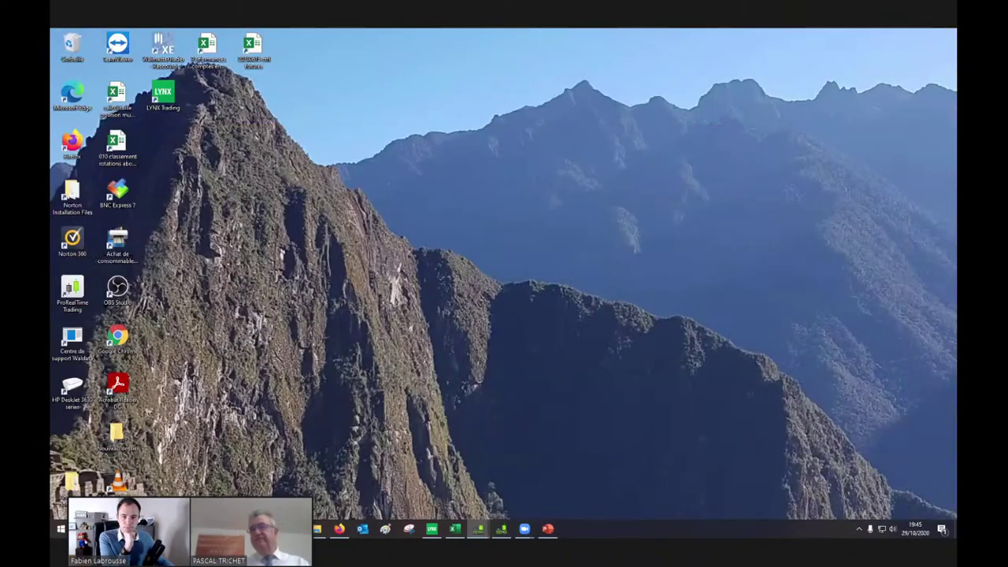
# Step: Bring the ProRealTime NOK/SEK 1-minute chart onto this screen, view it maximized, restore it and move it back off the screen
pyautogui.moveTo(956, 158); pyautogui.dragTo(625, 104)
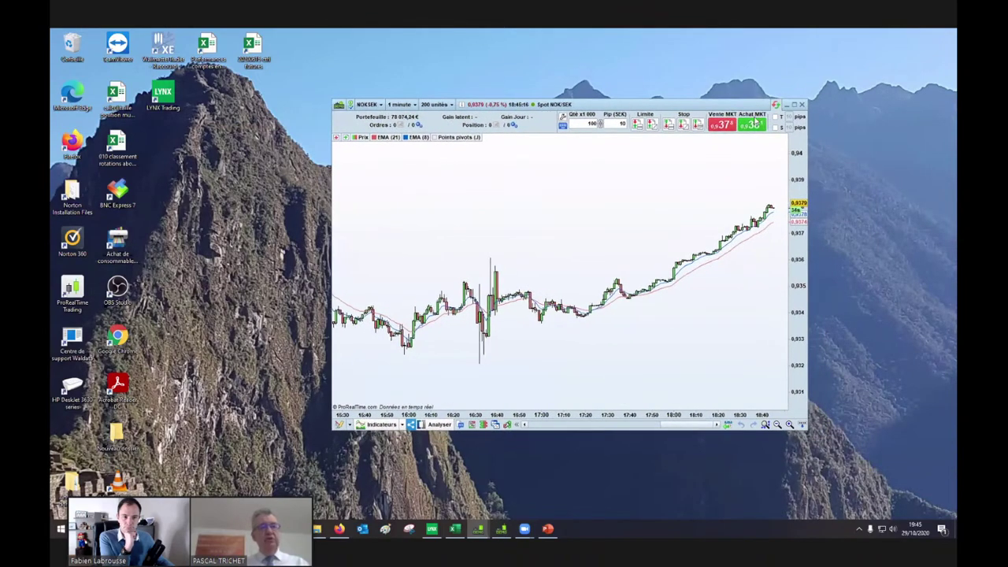
pyautogui.click(794, 104)
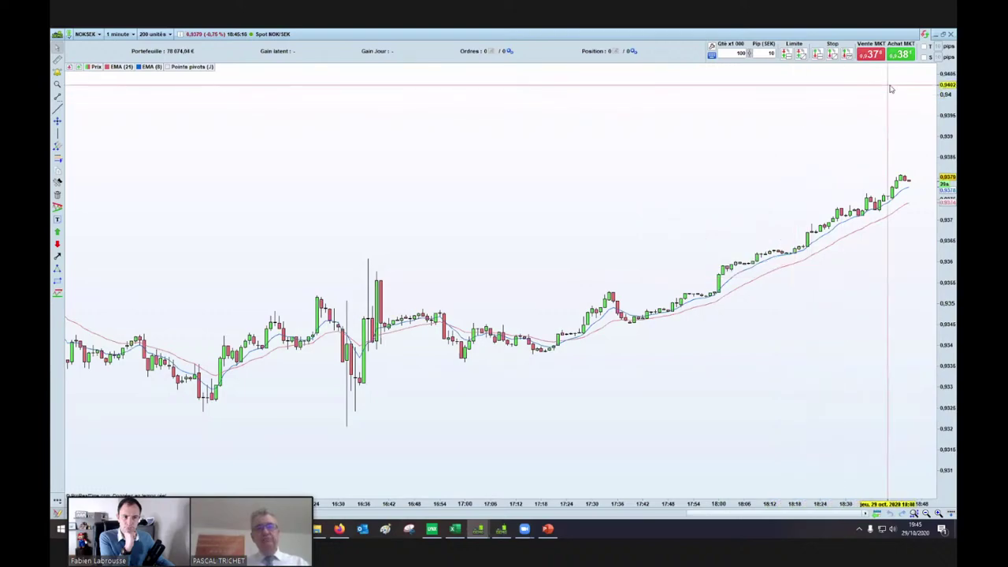
pyautogui.click(943, 35)
pyautogui.moveTo(760, 108); pyautogui.dragTo(956, 137)
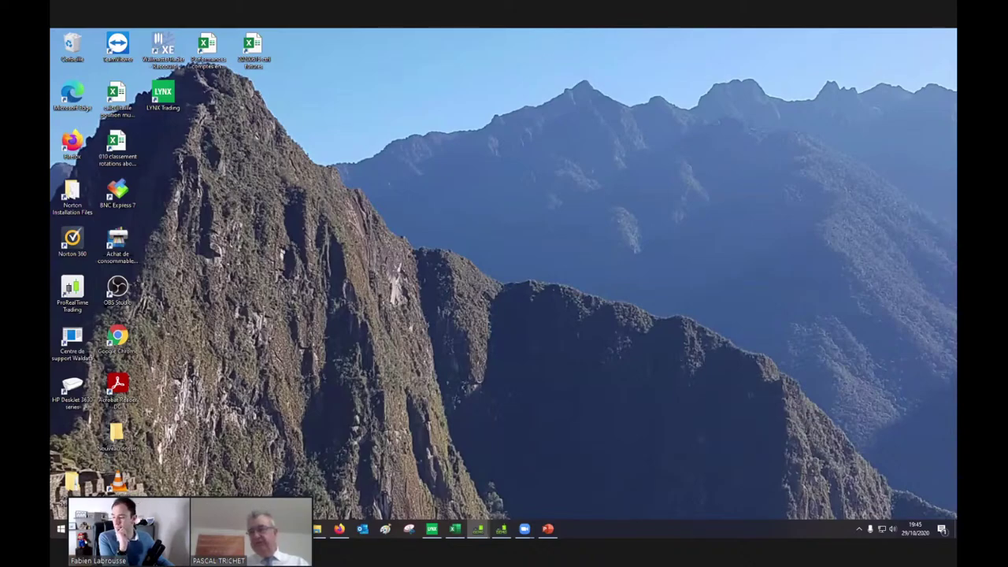
# Step: Bring the USD/NOK 1-minute chart onto this screen, inspect its latest candles and put the window away
pyautogui.moveTo(956, 138); pyautogui.dragTo(656, 98)
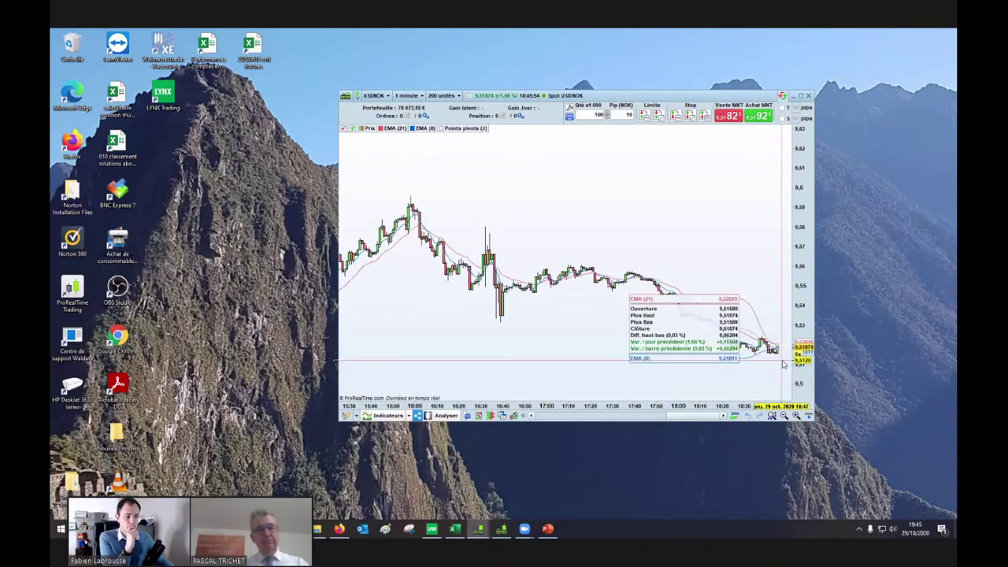
pyautogui.moveTo(695, 96); pyautogui.dragTo(922, 167)
pyautogui.press('super+Down')
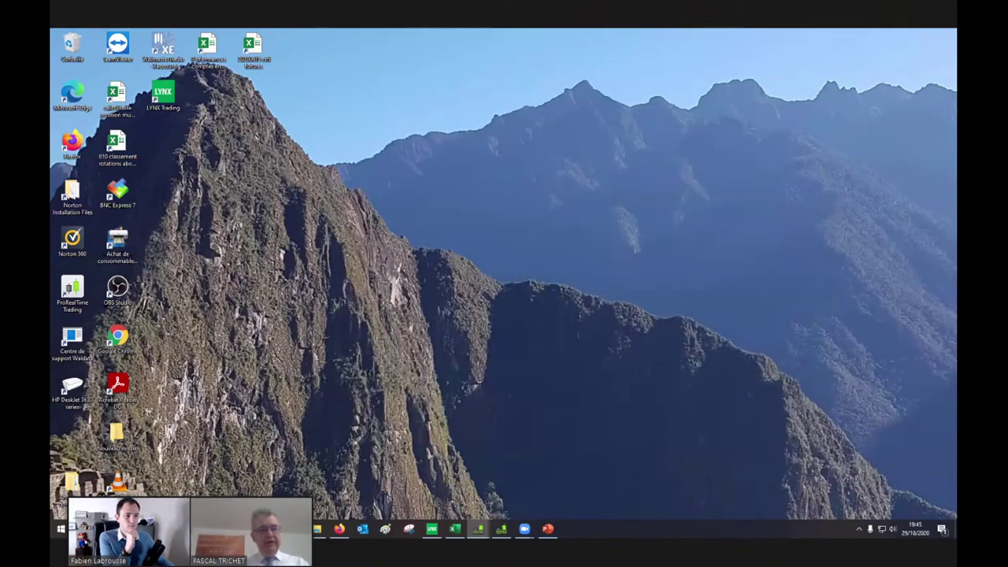
# Step: Switch to the LYNX platform, show the virtual FX positions in FXTrader, and enlarge that pane to list all currency pairs
pyautogui.click(433, 529)
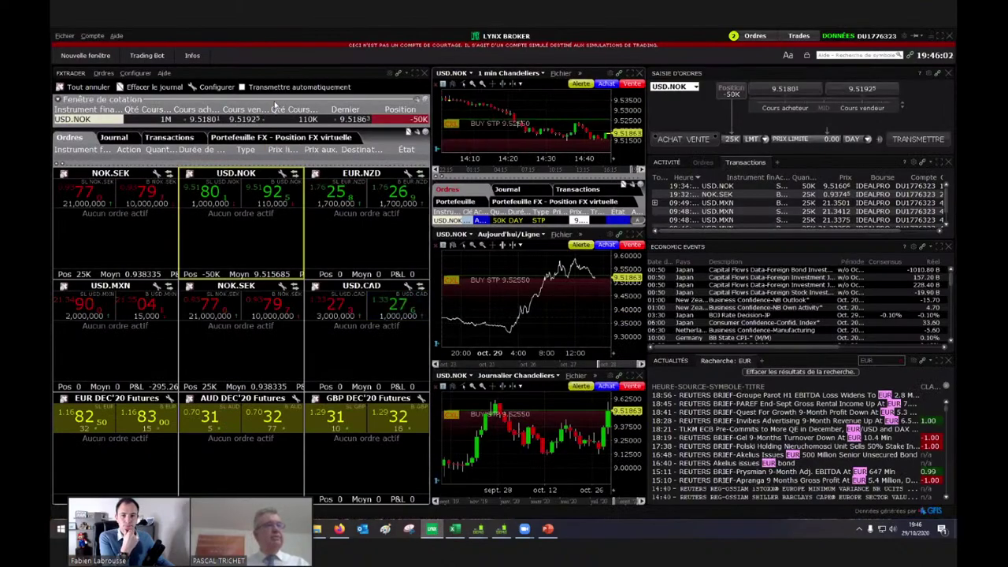
pyautogui.click(272, 139)
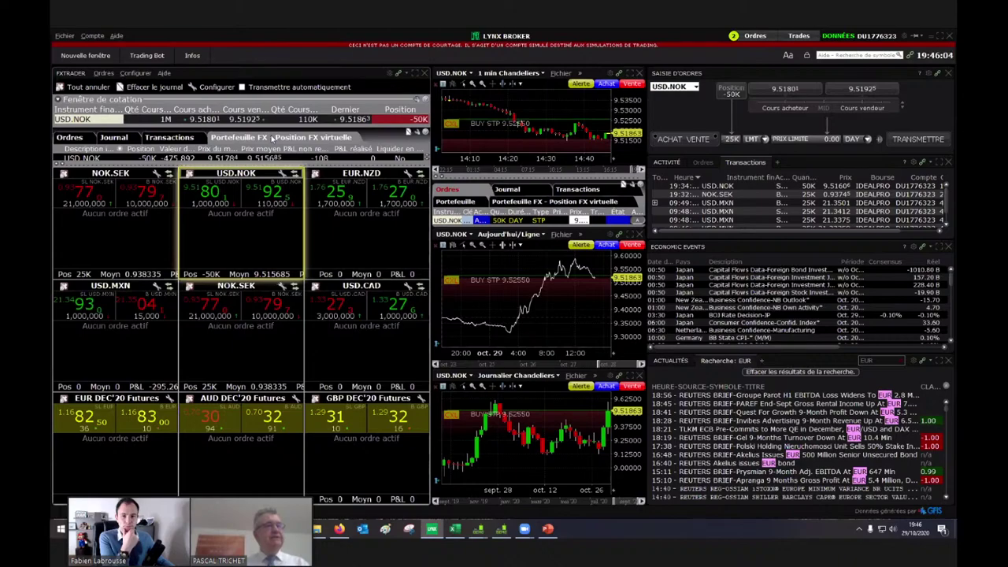
pyautogui.moveTo(280, 164); pyautogui.dragTo(281, 208)
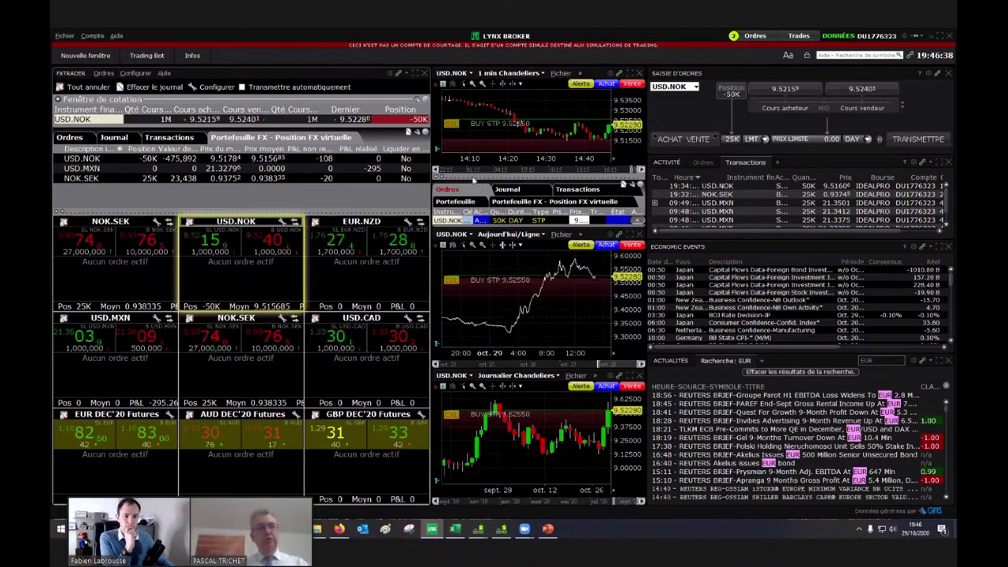
# Step: Maximize the USD.NOK 1-minute candlestick chart to examine the price against the buy stop, restore it and minimize the platform
pyautogui.click(631, 72)
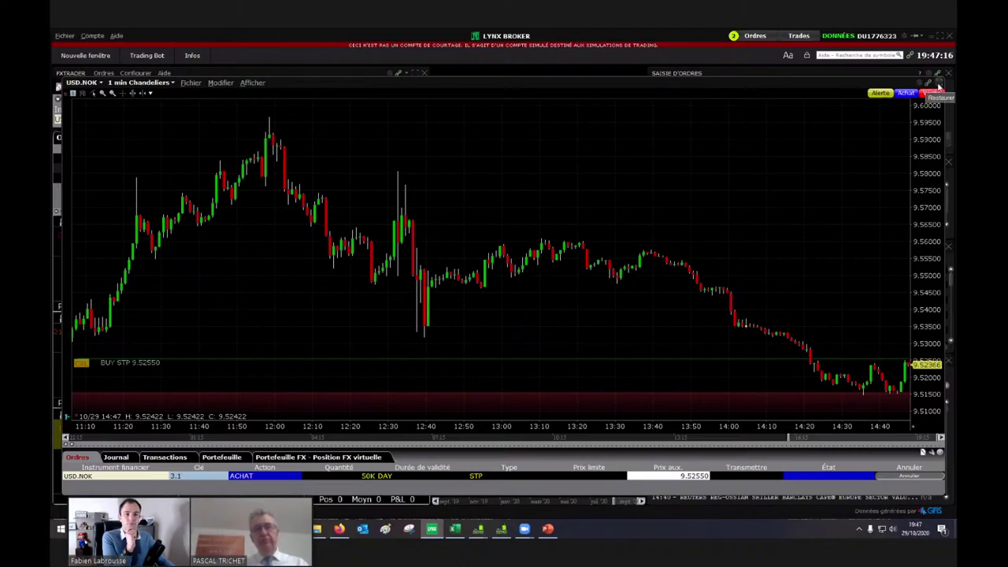
pyautogui.click(938, 83)
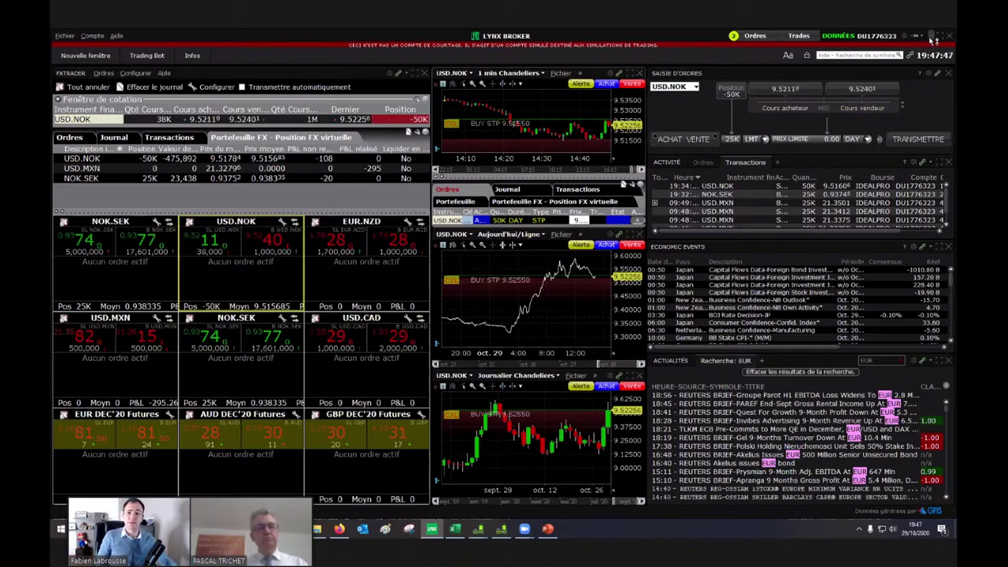
pyautogui.click(930, 38)
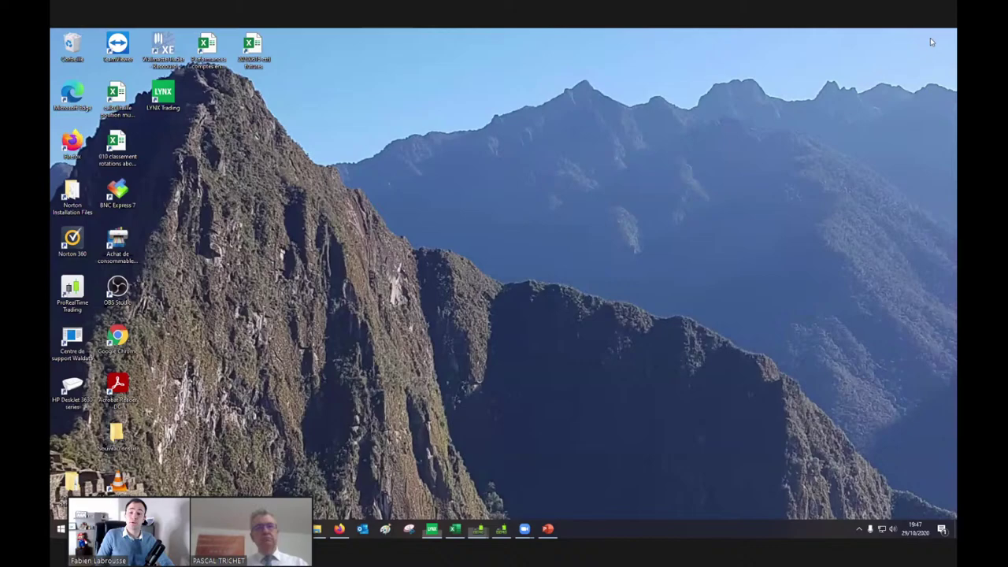
# Step: Bring up the PowerPoint presentation and put it away, view the FX positions in the LYNX platform, and minimize the platform
pyautogui.click(549, 529)
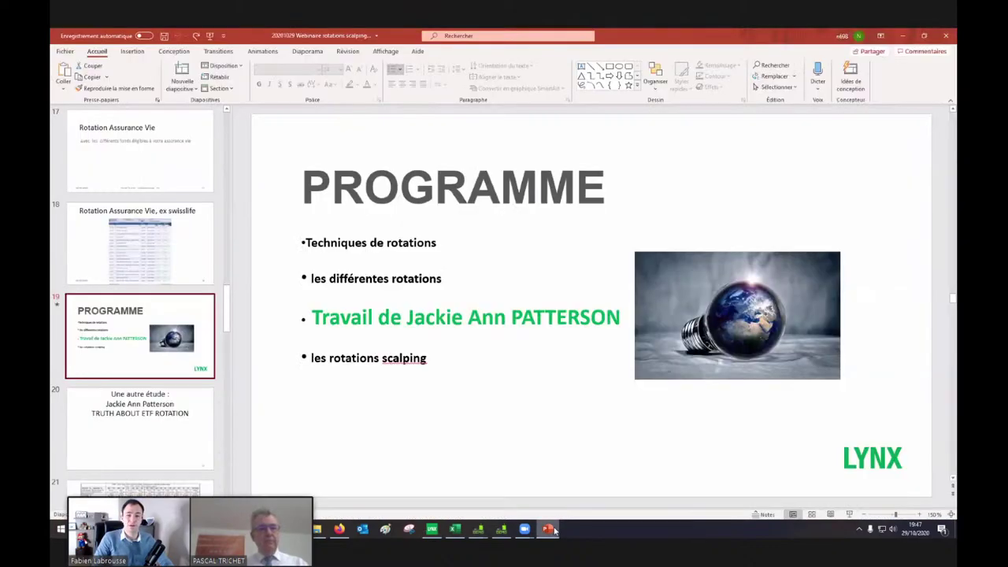
pyautogui.click(544, 532)
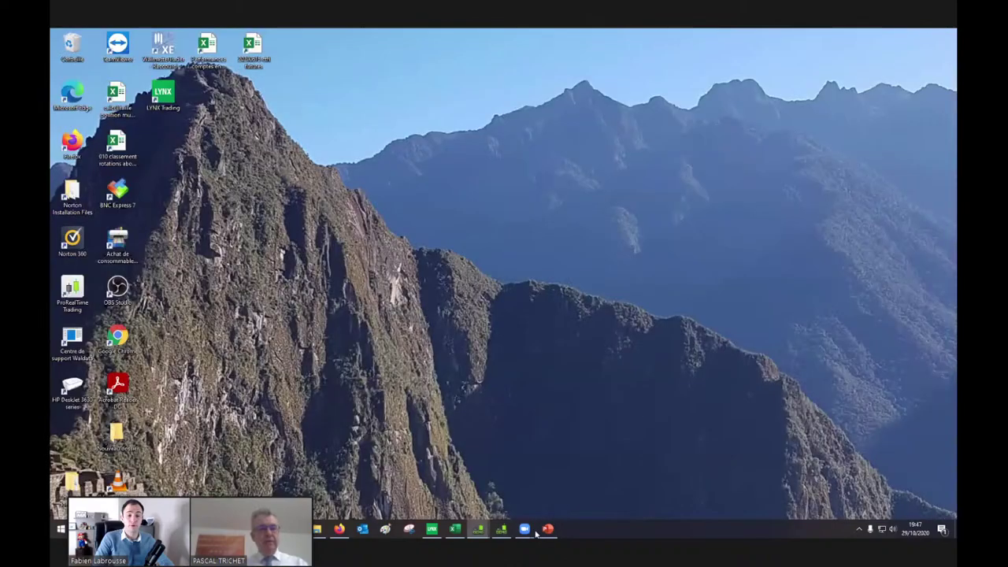
pyautogui.click(433, 530)
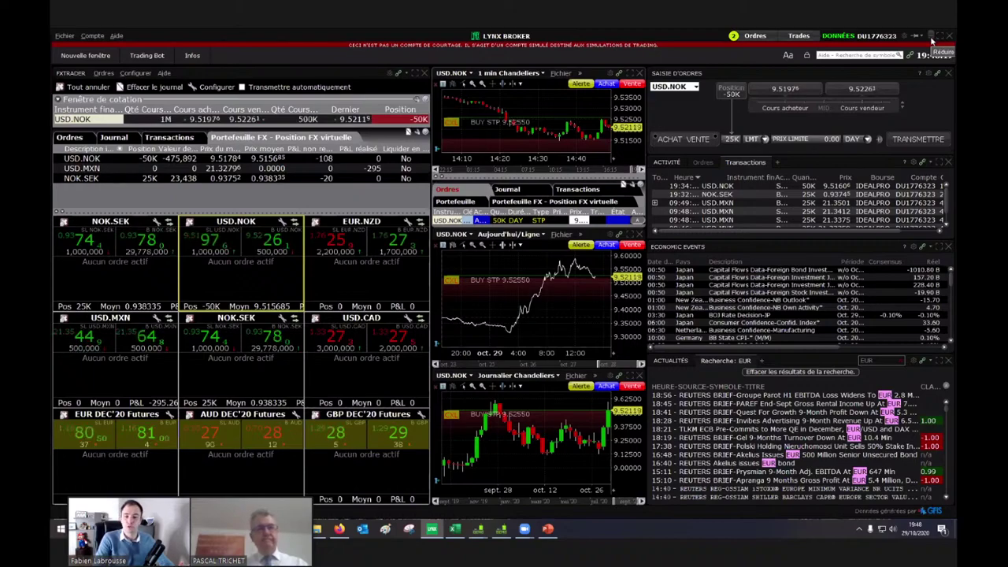
pyautogui.click(932, 40)
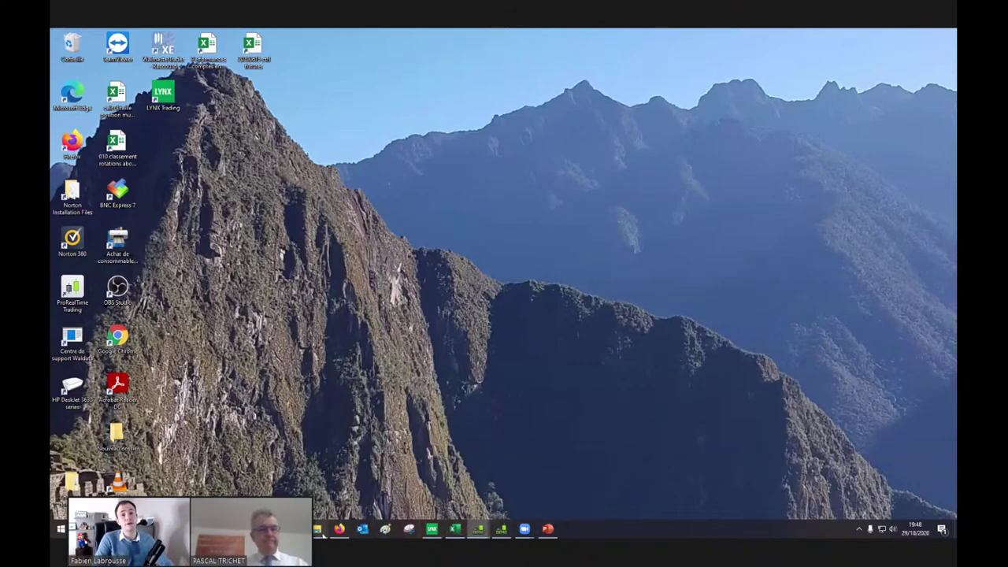
# Step: Switch to Firefox, view the LYNX Masterclass programme page, return to the Masterclass archives page, and minimize the browser
pyautogui.click(339, 529)
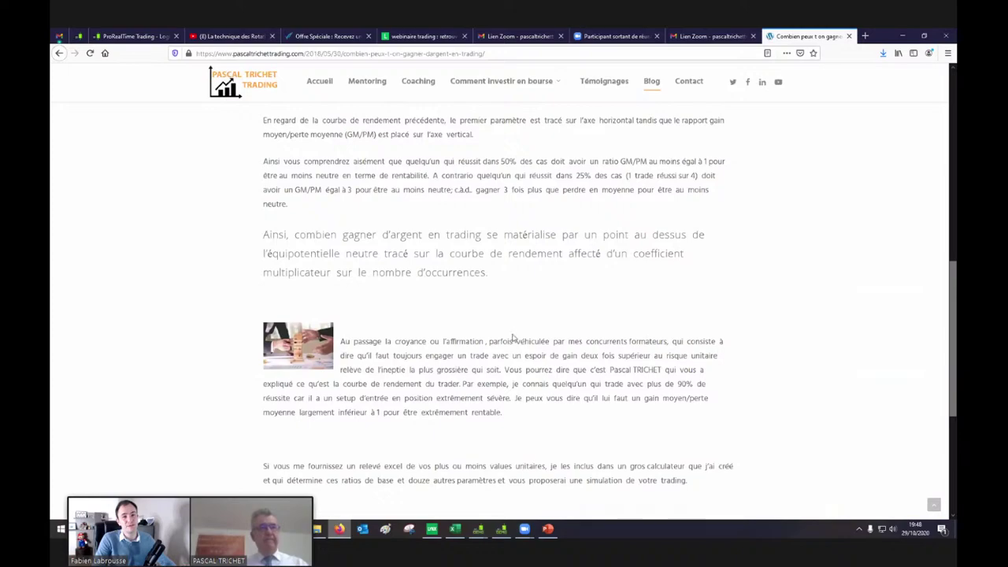
pyautogui.click(421, 39)
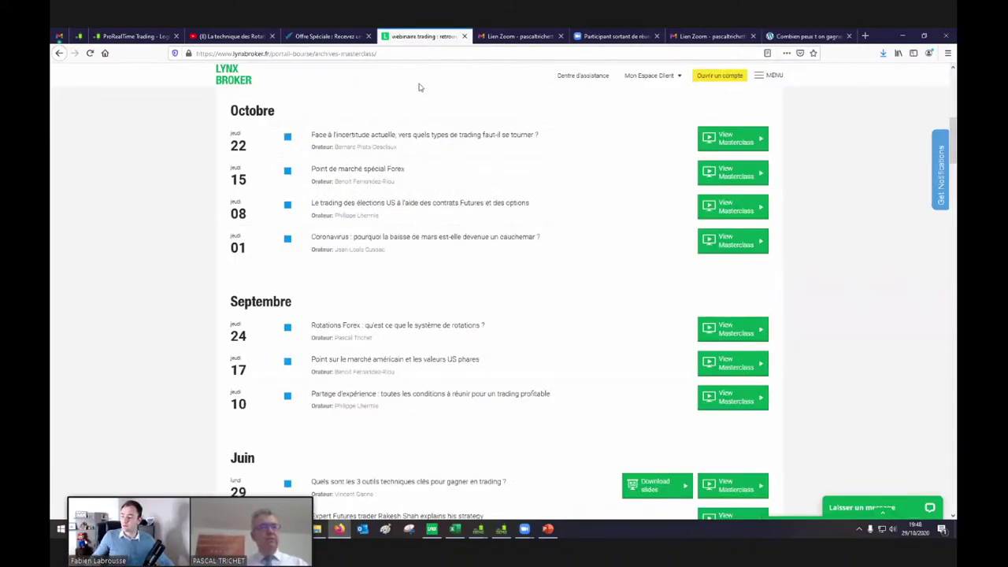
pyautogui.scroll(10, 420, 87)
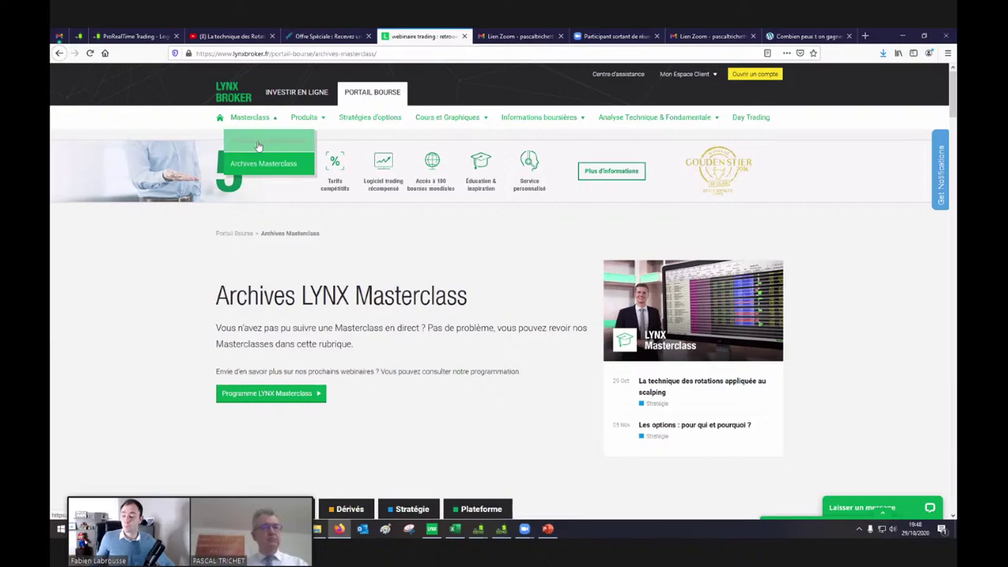
pyautogui.click(258, 136)
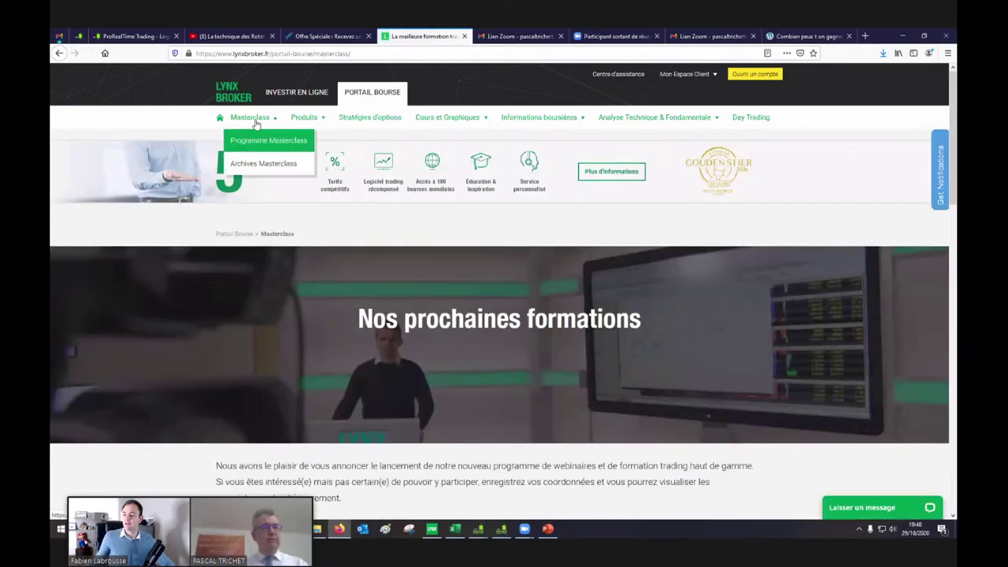
pyautogui.click(255, 165)
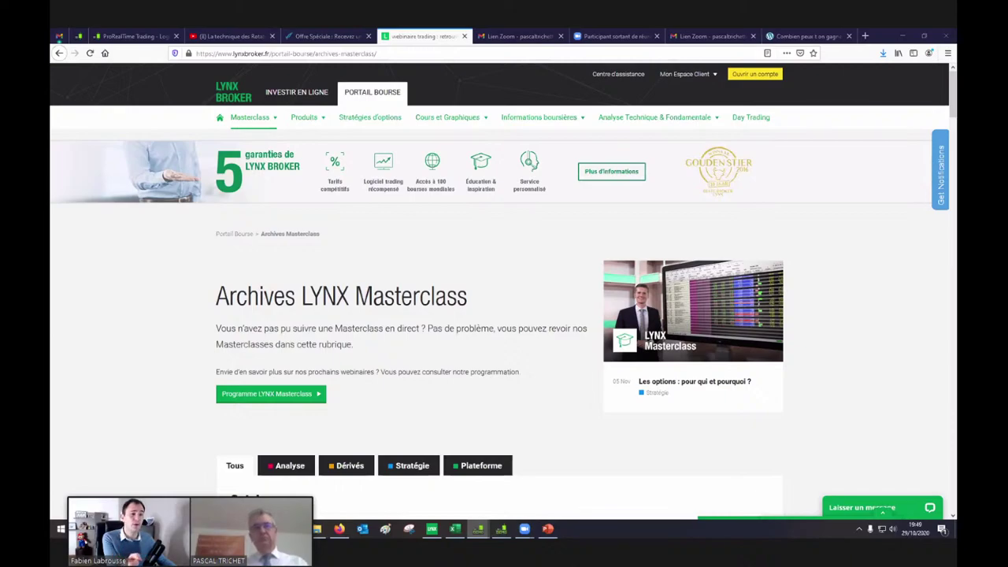
pyautogui.click(904, 39)
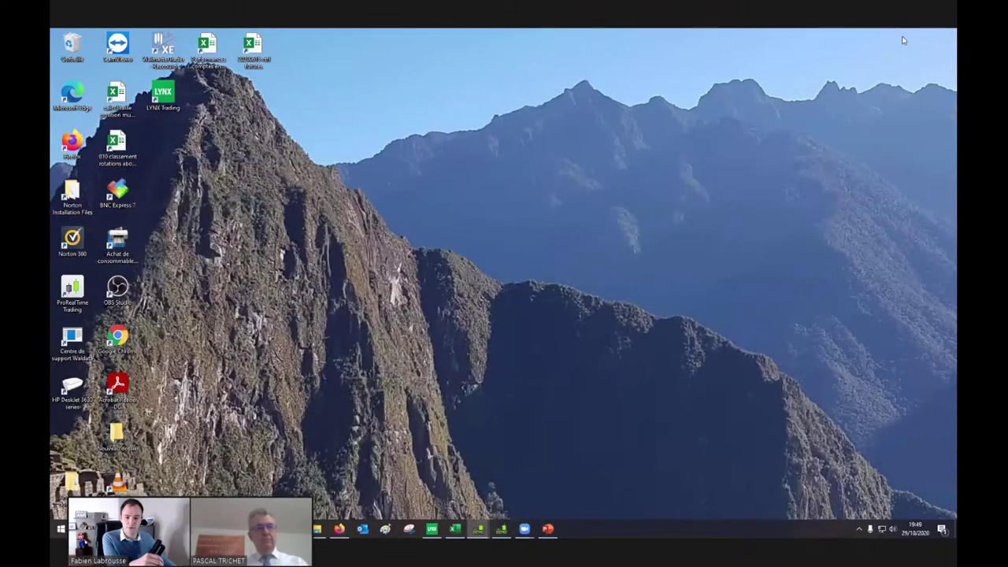
# Step: Switch to PowerPoint and advance from slide 19 to slide 28, the "PROMOTION" slide offering "Abonnement rotations + rotations FOREX"
pyautogui.click(557, 533)
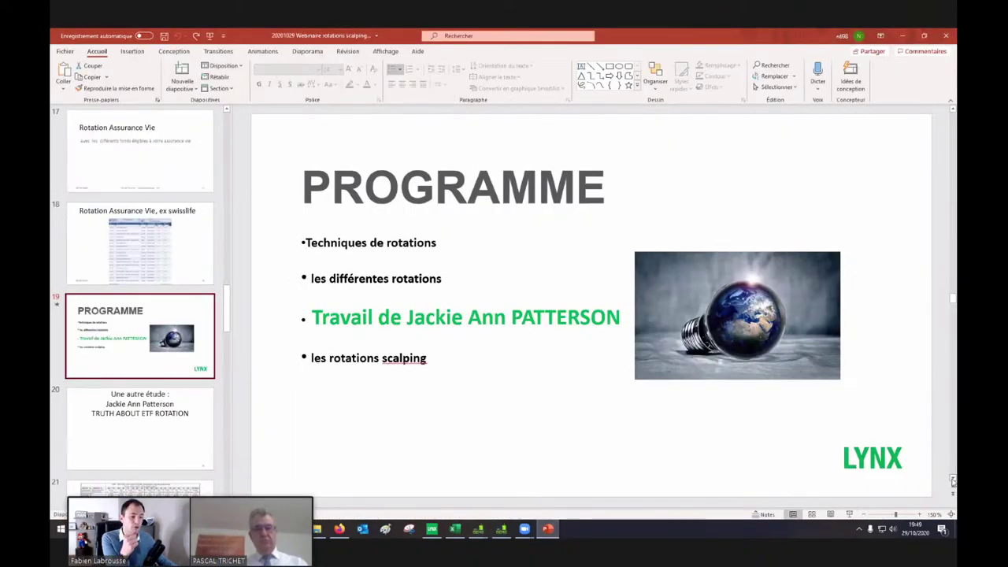
pyautogui.click(951, 481)
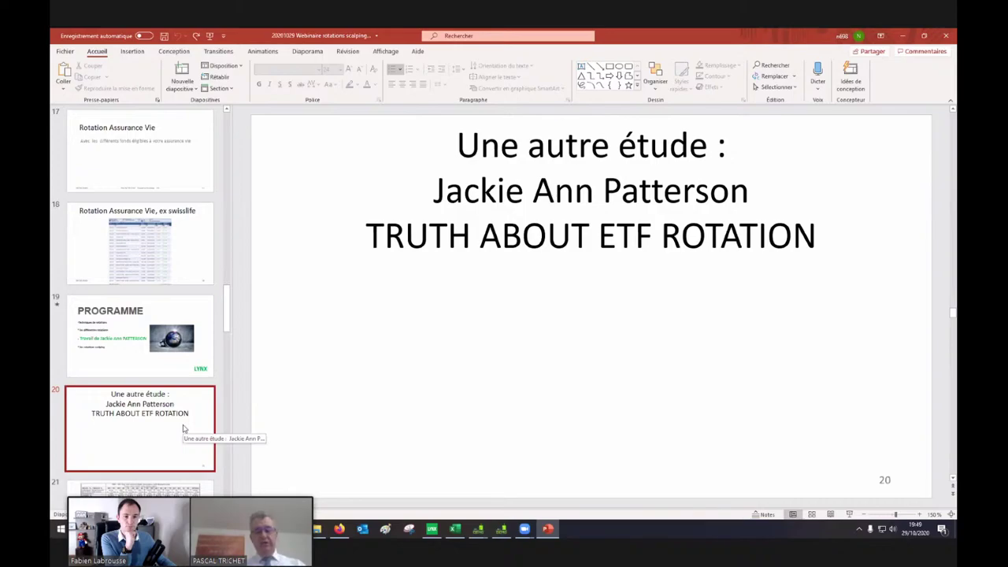
pyautogui.press('Down')
pyautogui.press('Down')
pyautogui.press('Down')
pyautogui.press('Down')
pyautogui.press('Down')
pyautogui.press('Down')
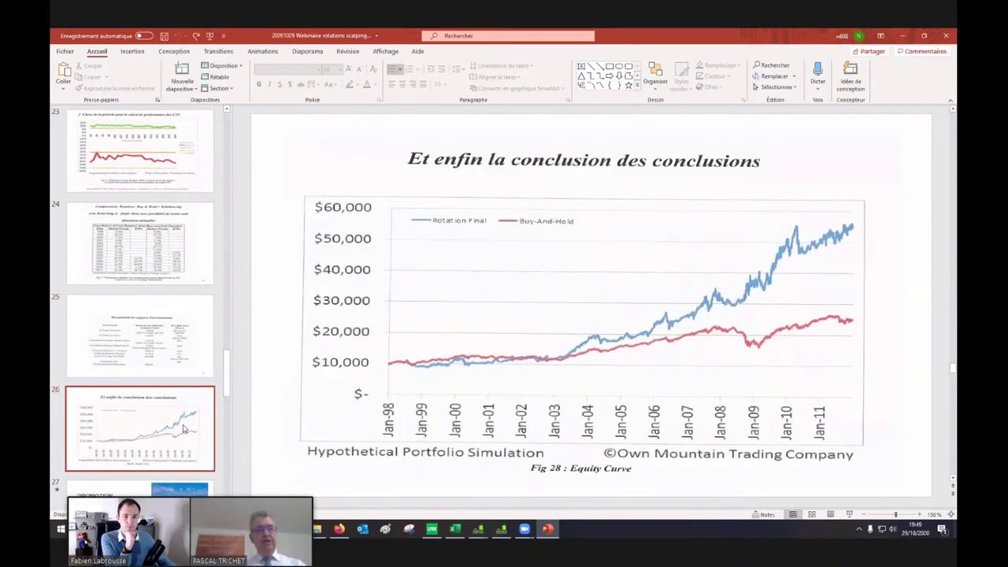
pyautogui.press('Down')
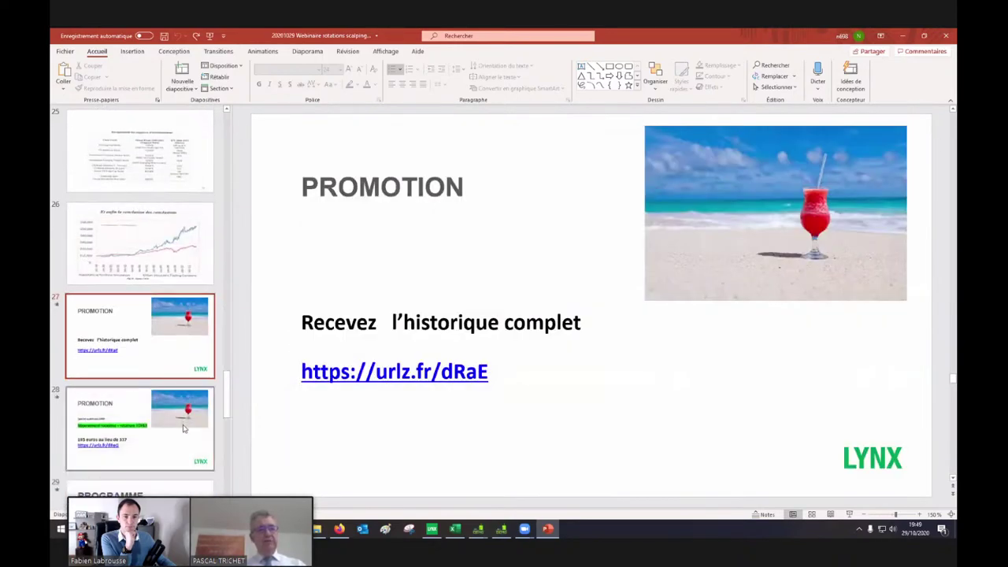
pyautogui.press('Down')
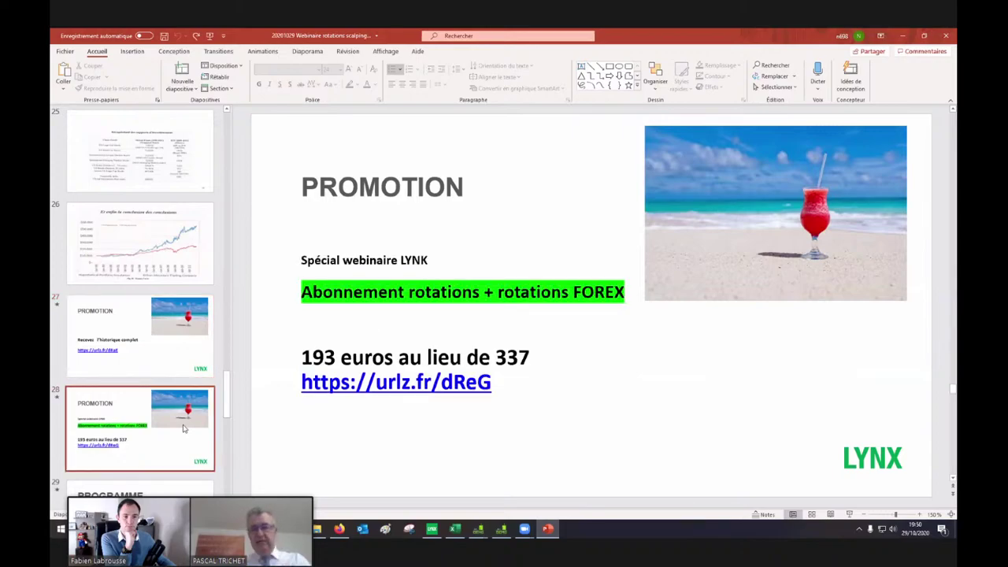